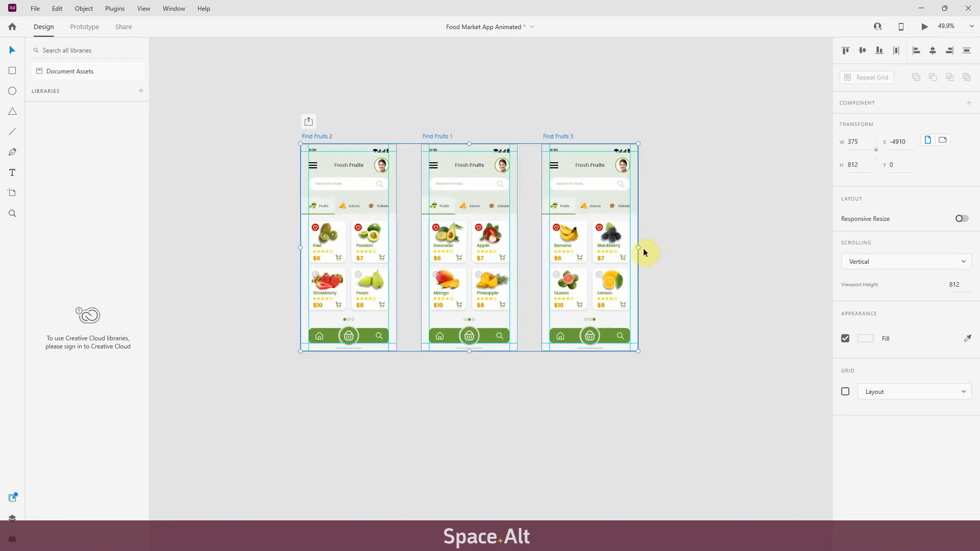
# Space the artboards widely apart by moving Find Fruits 2 to the left and Find Fruits 3 to the right of Find Fruits 1.
pyautogui.scroll(-1, 563, 249)
pyautogui.scroll(-1, 563, 249)
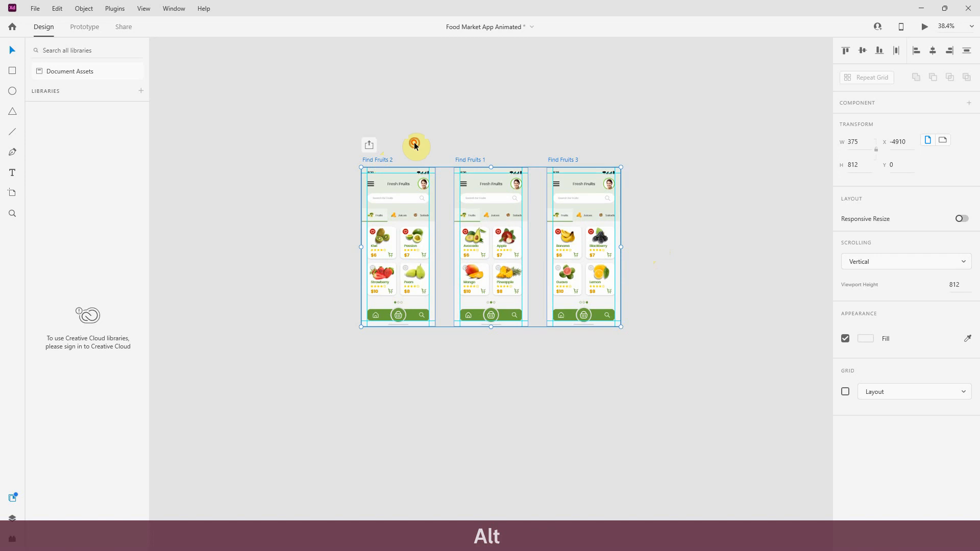
pyautogui.click(378, 159)
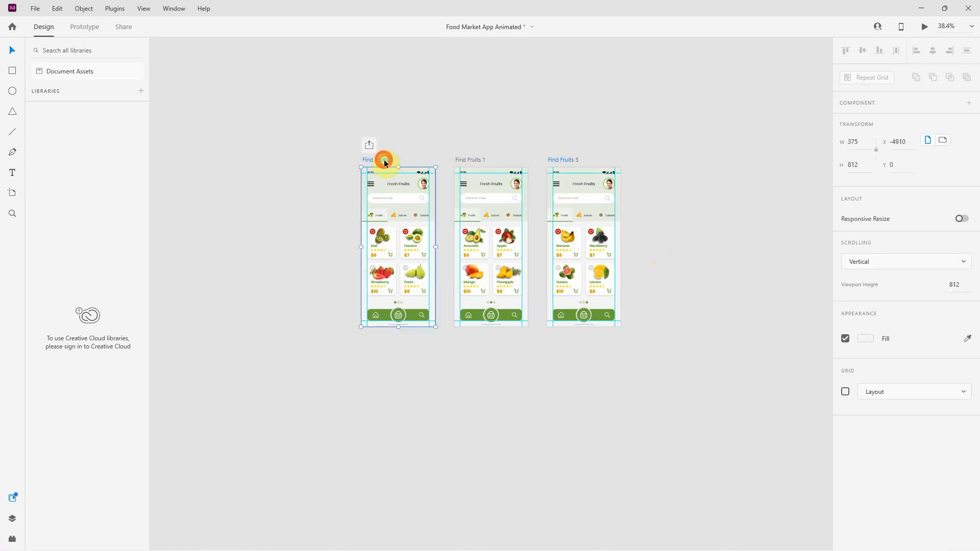
pyautogui.moveTo(384, 162); pyautogui.dragTo(228, 172)
pyautogui.click(568, 161)
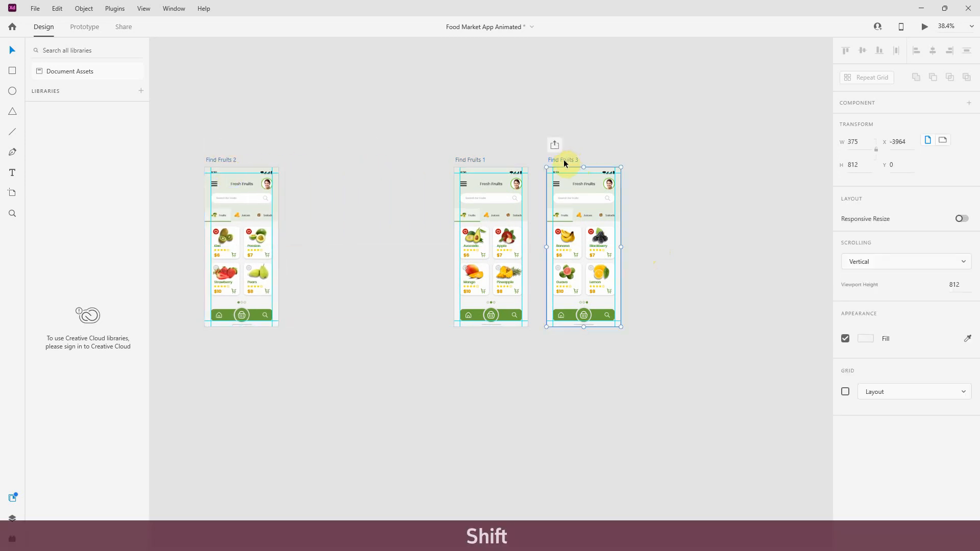
pyautogui.moveTo(564, 162); pyautogui.dragTo(720, 165)
pyautogui.click(529, 369)
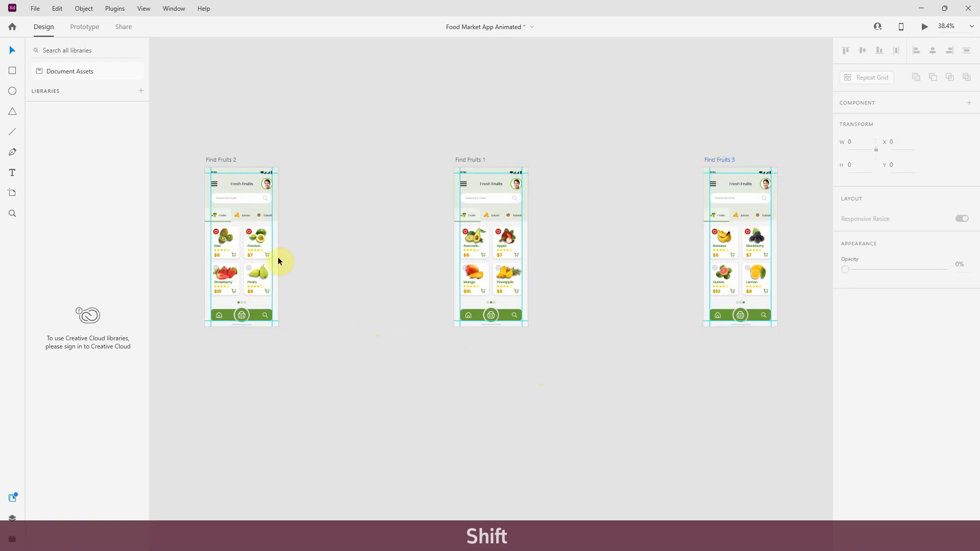
# Move the Find Fruits 2 and Find Fruits 3 card sets beside the Find Fruits 1 cards, at X -305 and X 365.
pyautogui.click(262, 253)
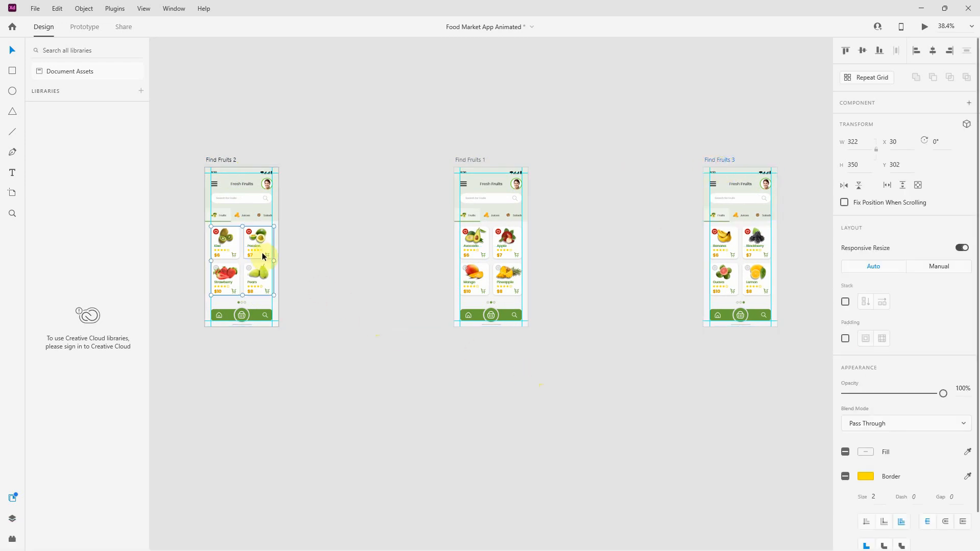
pyautogui.moveTo(258, 247); pyautogui.dragTo(441, 271)
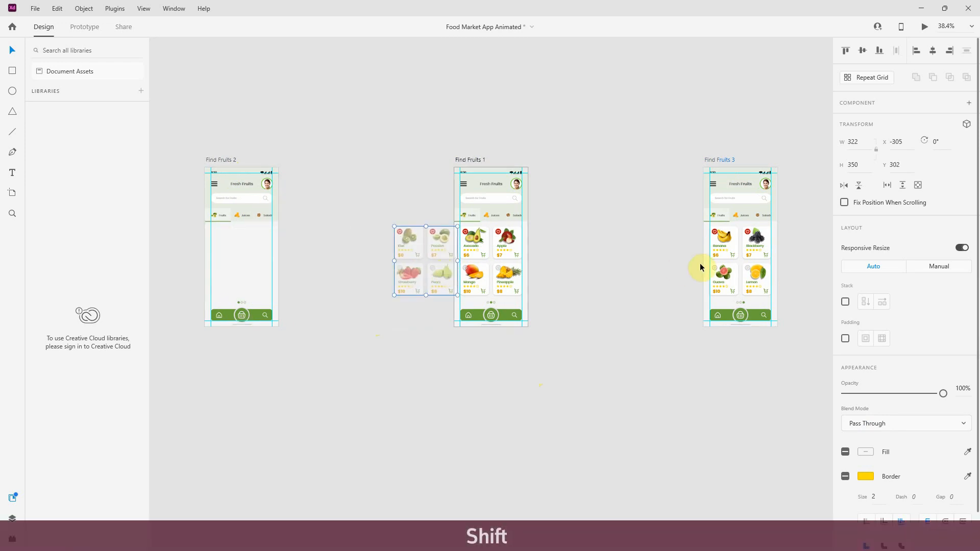
pyautogui.click(729, 248)
pyautogui.moveTo(723, 245); pyautogui.dragTo(537, 265)
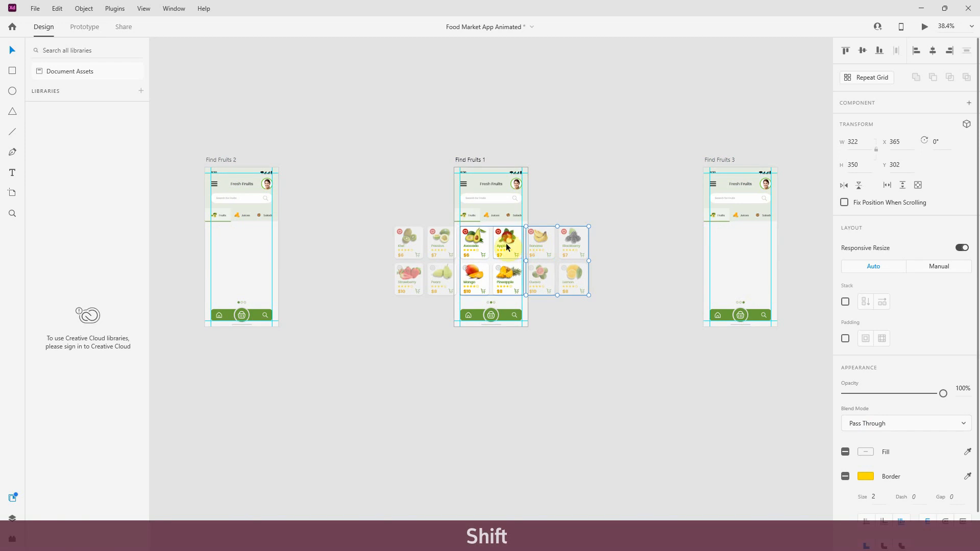
pyautogui.click(507, 243)
pyautogui.scroll(5, 506, 251)
pyautogui.scroll(3, 433, 258)
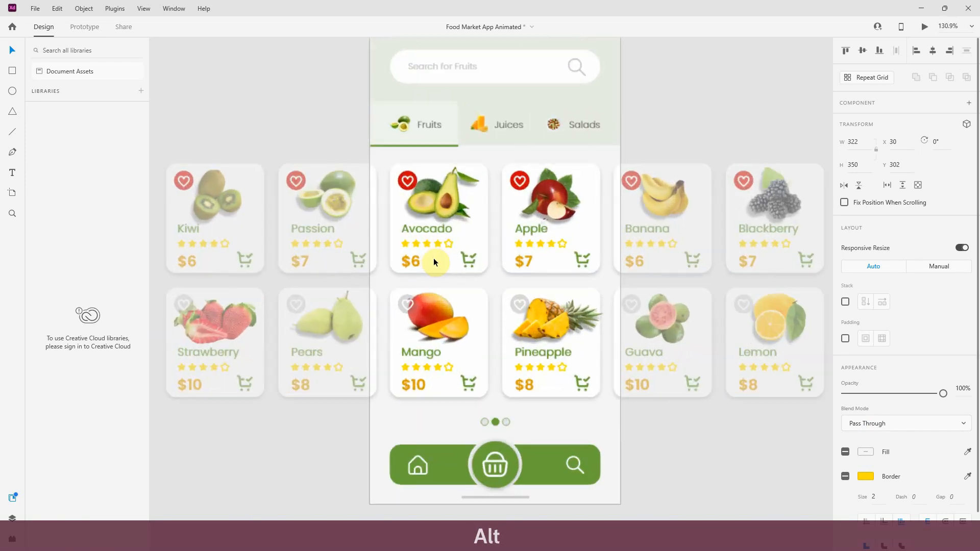
pyautogui.click(357, 266)
pyautogui.moveTo(314, 260); pyautogui.dragTo(314, 263)
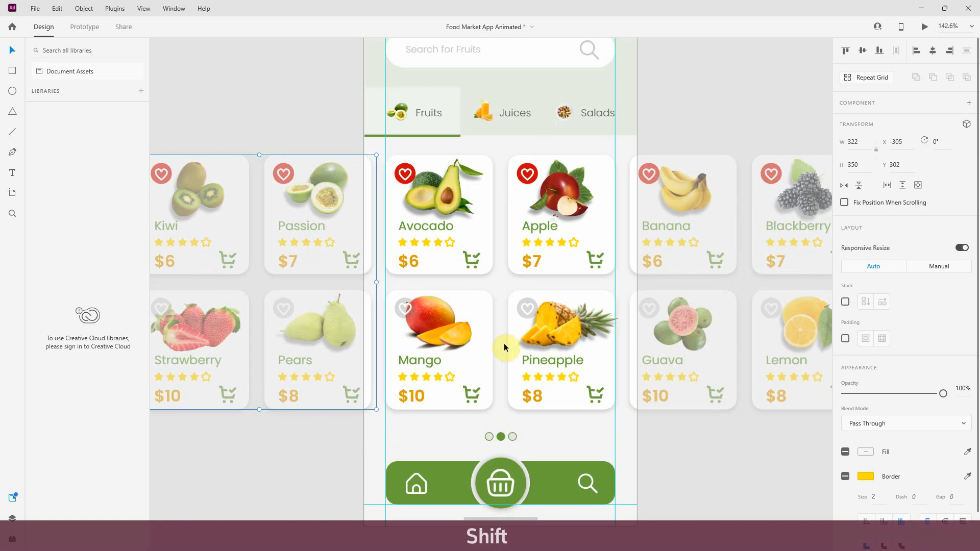
# Group the three fruit card sets on Find Fruits 1 into a single row.
pyautogui.scroll(-2, 503, 343)
pyautogui.scroll(-1, 504, 343)
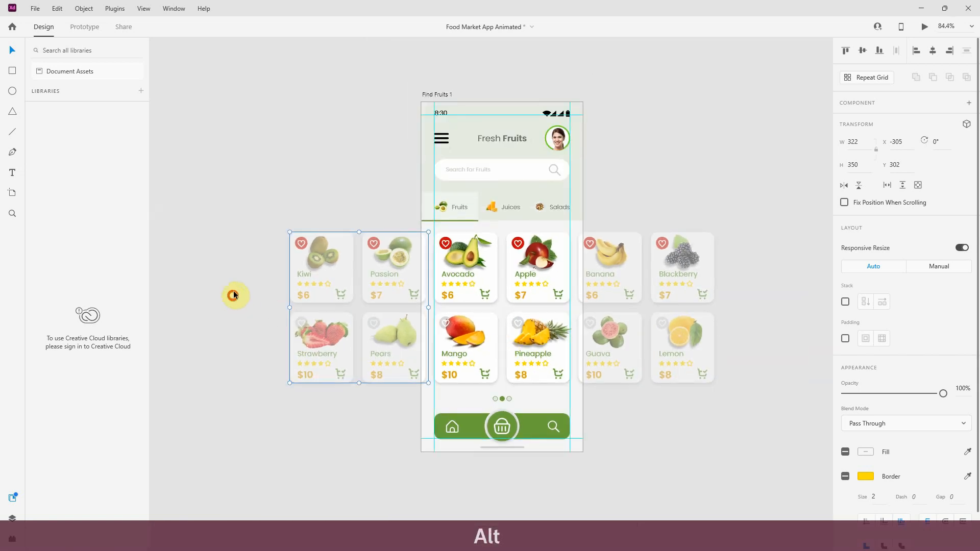
pyautogui.moveTo(260, 242); pyautogui.dragTo(667, 361)
pyautogui.rightClick(592, 291)
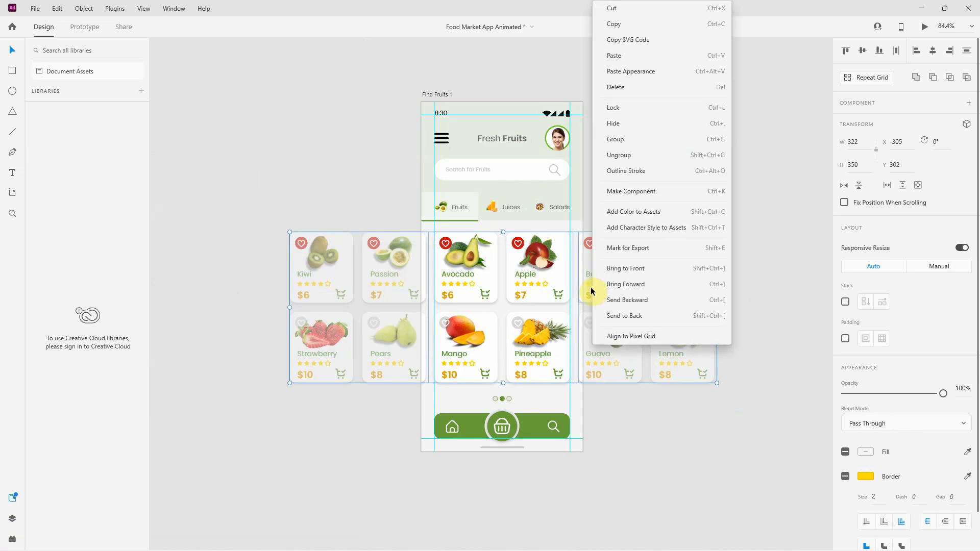
pyautogui.click(632, 145)
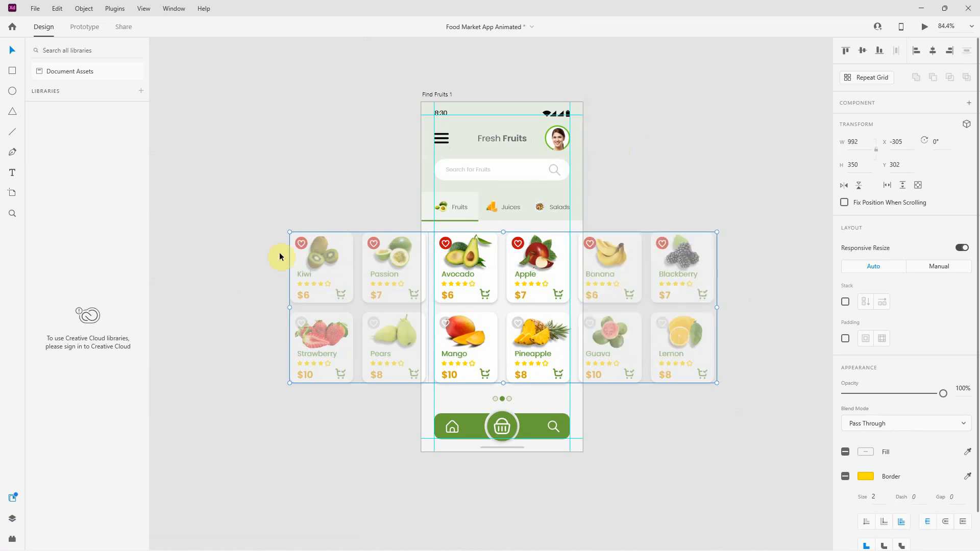
# Copy the grouped fruit cards from Find Fruits 1 and paste them into the Find Fruits 3 artboard.
pyautogui.scroll(-4, 240, 255)
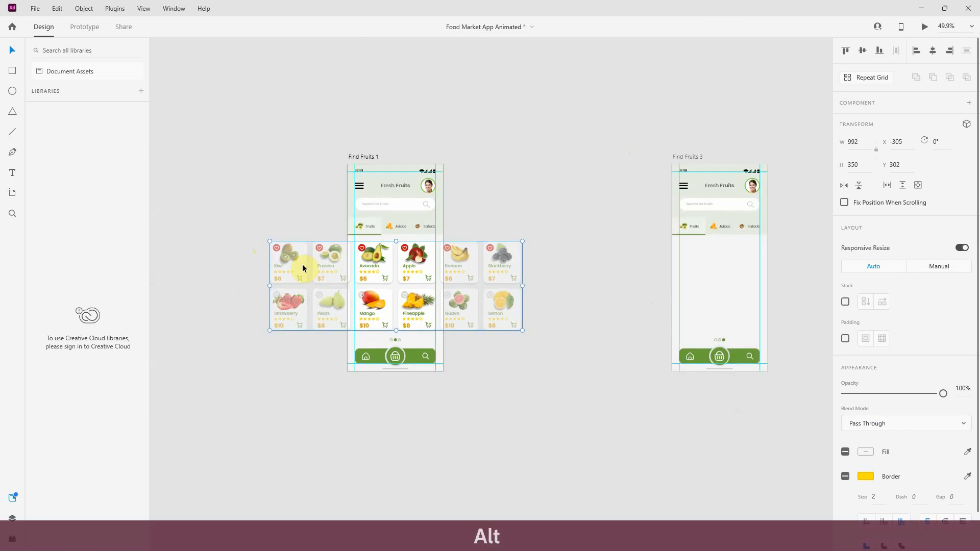
pyautogui.click(499, 214)
pyautogui.click(415, 256)
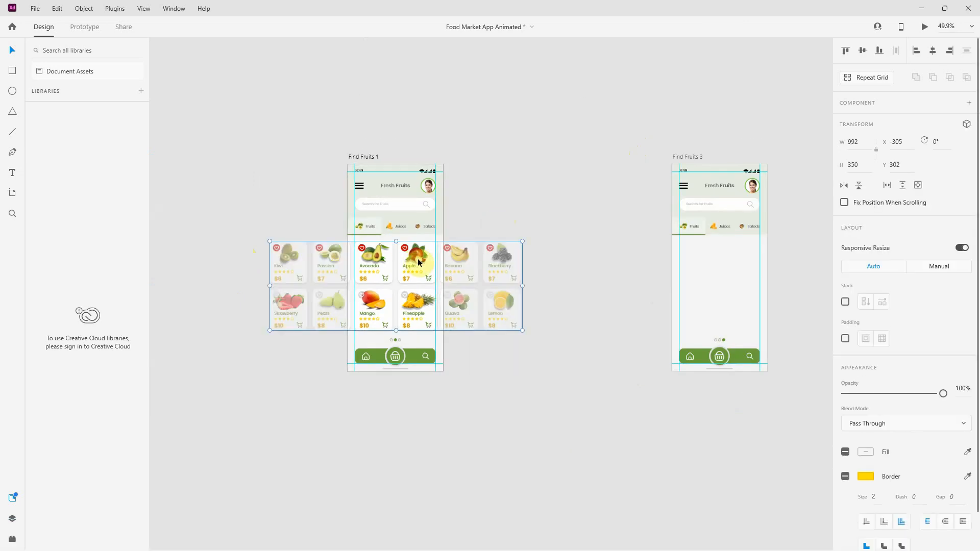
pyautogui.rightClick(418, 262)
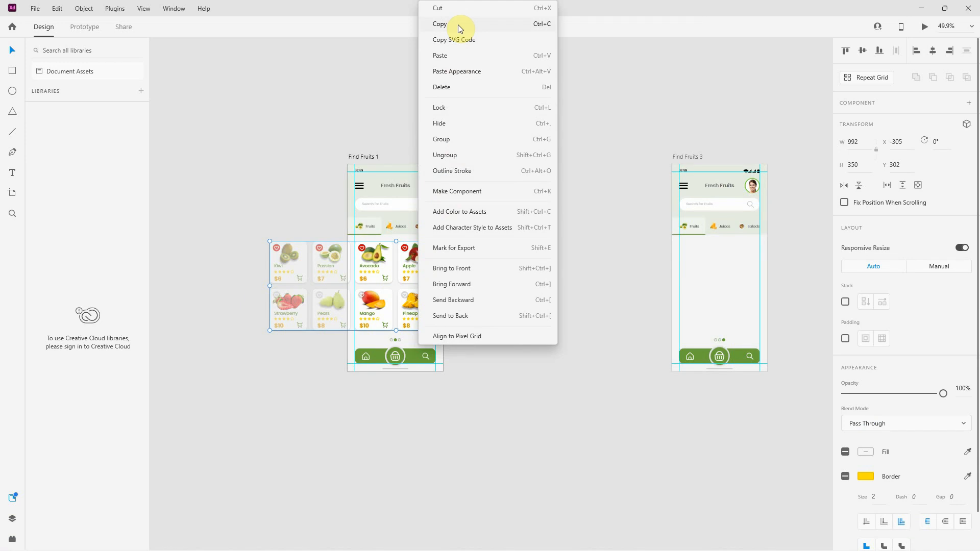
pyautogui.click(458, 24)
pyautogui.click(697, 281)
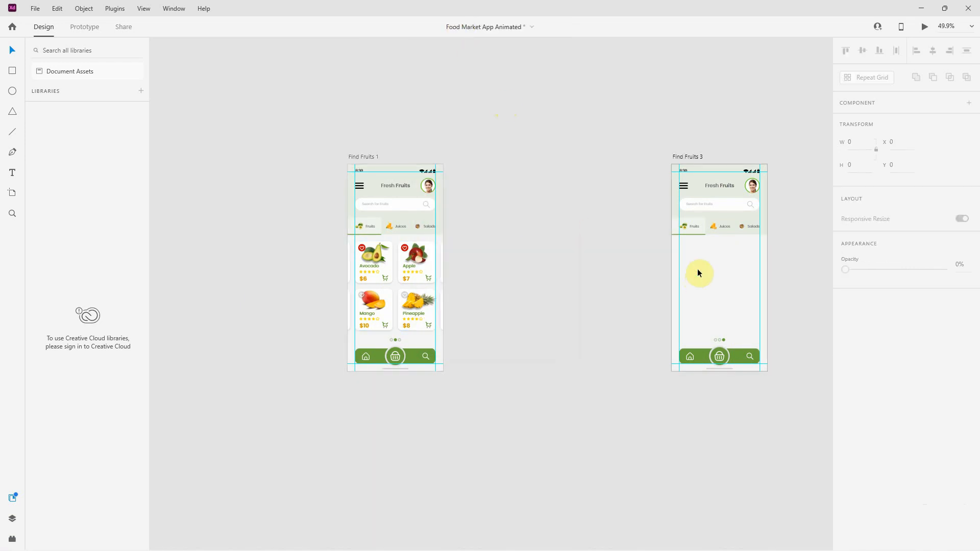
pyautogui.rightClick(697, 269)
pyautogui.click(725, 277)
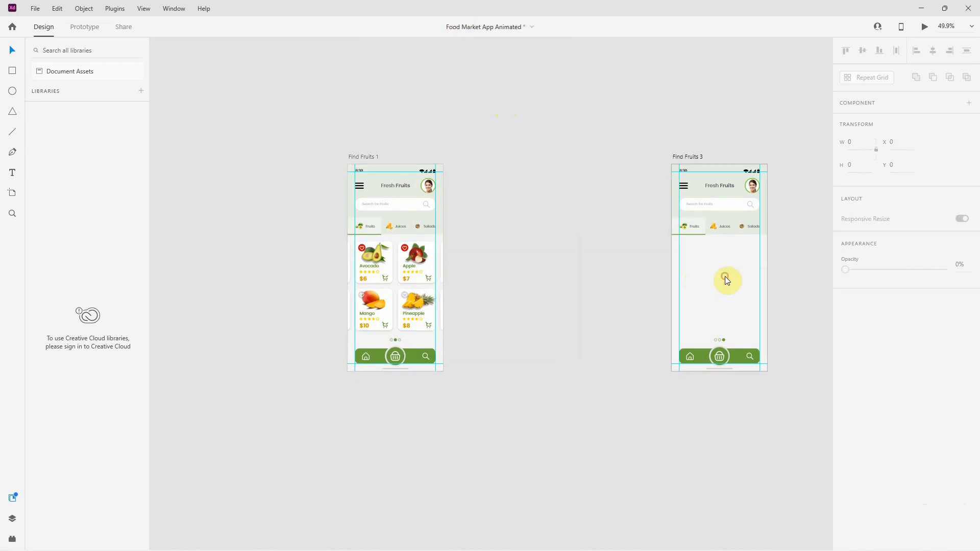
# Shift the card group on Find Fruits 3 left to X -640, placing the Banana, Blackberry, Guava and Lemon cards inside the artboard.
pyautogui.press('alt')
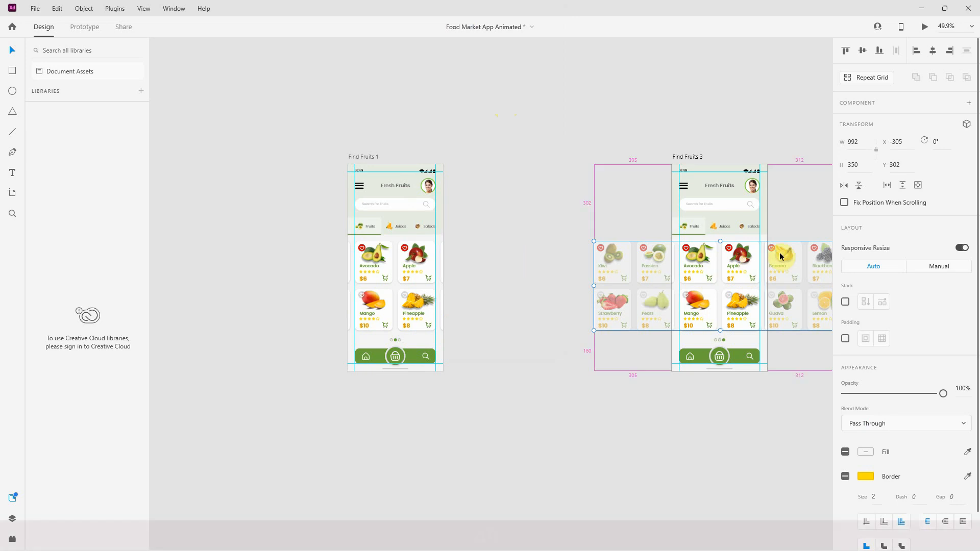
pyautogui.press('space')
pyautogui.moveTo(776, 219); pyautogui.dragTo(658, 227)
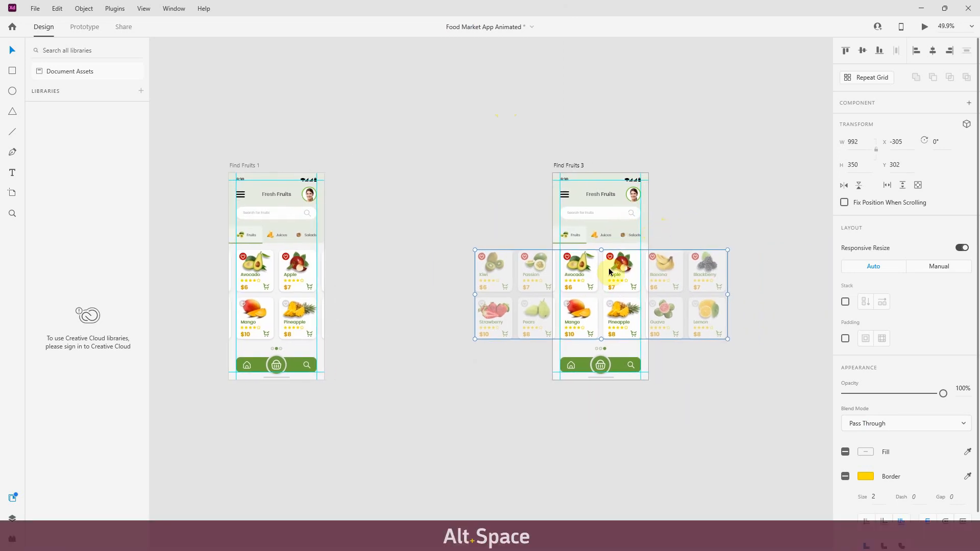
pyautogui.scroll(1, 589, 280)
pyautogui.scroll(1, 589, 279)
pyautogui.moveTo(639, 280); pyautogui.dragTo(531, 286)
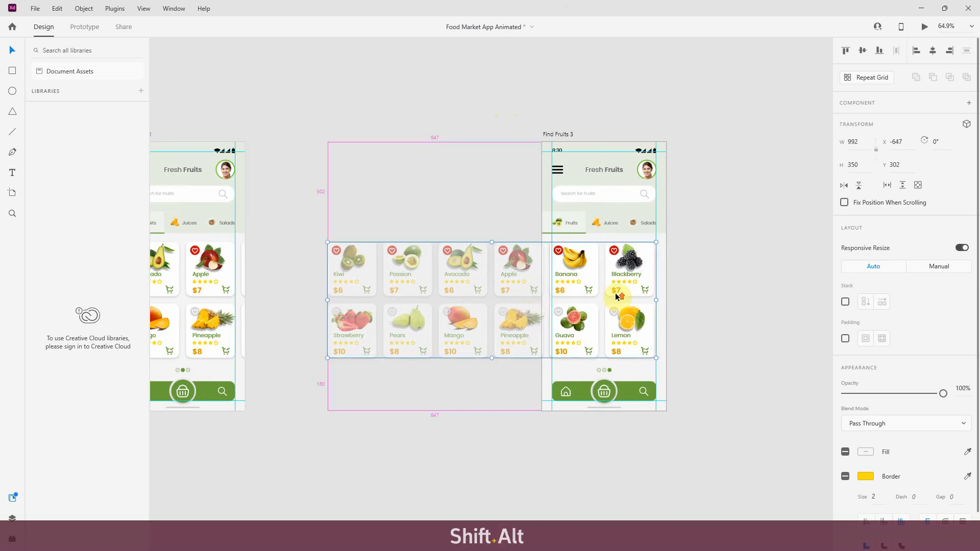
pyautogui.scroll(5, 623, 289)
pyautogui.scroll(1, 626, 289)
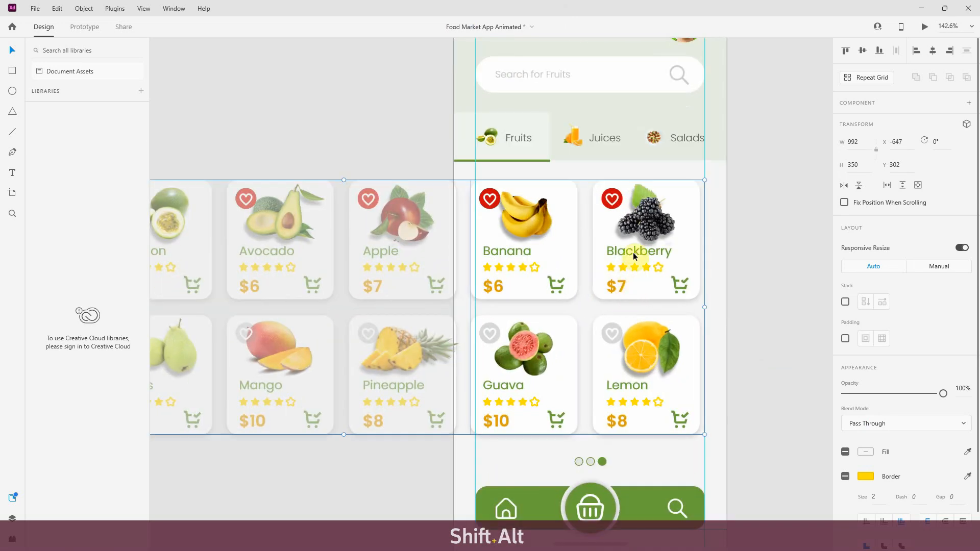
pyautogui.moveTo(635, 253); pyautogui.dragTo(638, 252)
# Paste the copied fruit card group into the empty Find Fruits 2 artboard.
pyautogui.scroll(-3, 784, 304)
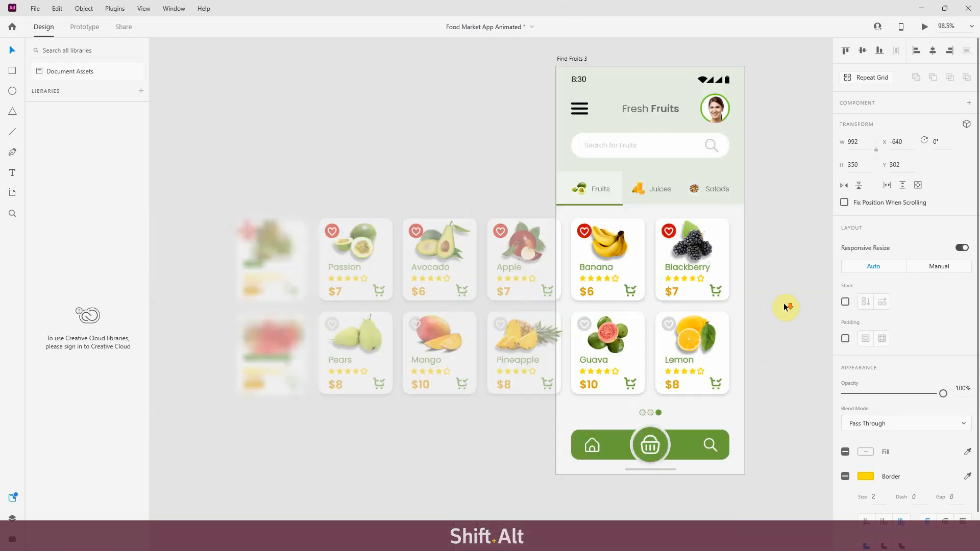
pyautogui.scroll(-8, 783, 302)
pyautogui.moveTo(331, 288); pyautogui.dragTo(558, 289)
pyautogui.scroll(7, 411, 303)
pyautogui.click(386, 279)
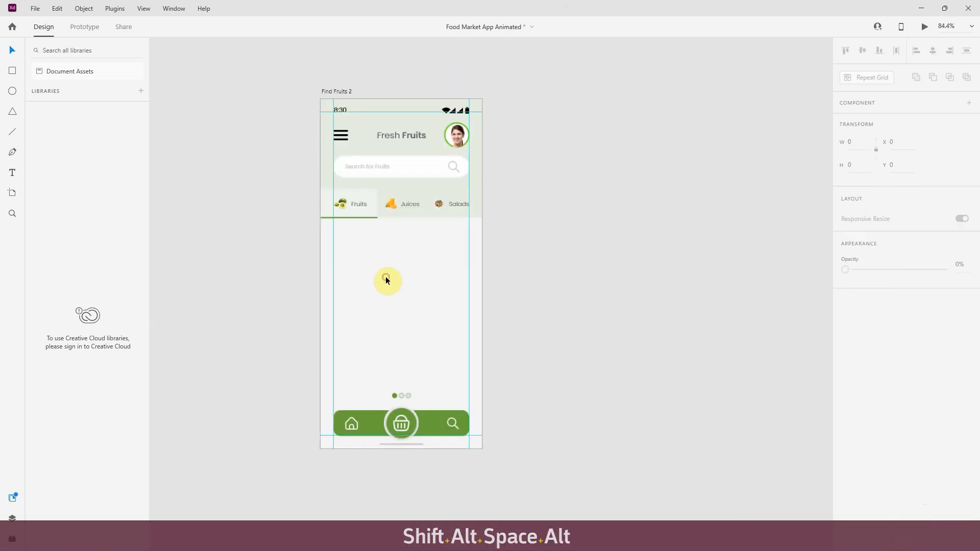
pyautogui.rightClick(386, 278)
pyautogui.click(427, 287)
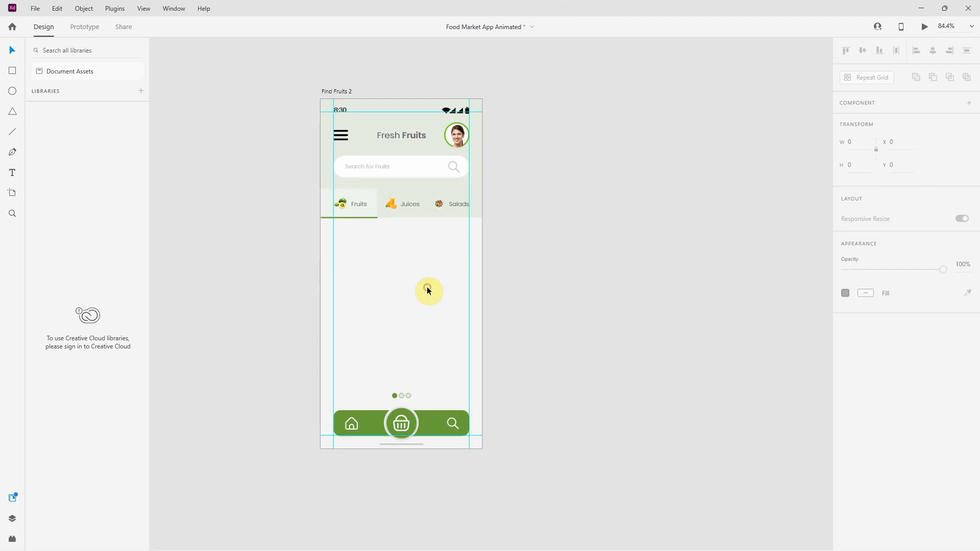
# Shift the card group on Find Fruits 2 right to X 30, placing the Kiwi, Passion, Strawberry and Pears cards inside the artboard.
pyautogui.moveTo(386, 275); pyautogui.dragTo(507, 286)
pyautogui.press('alt')
pyautogui.scroll(5, 350, 278)
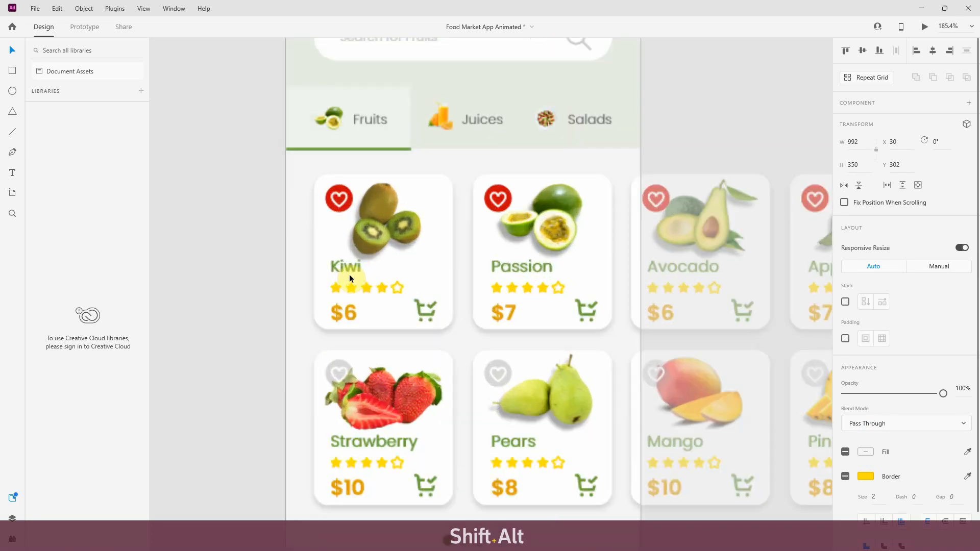
pyautogui.press('alt')
pyautogui.scroll(-8, 302, 293)
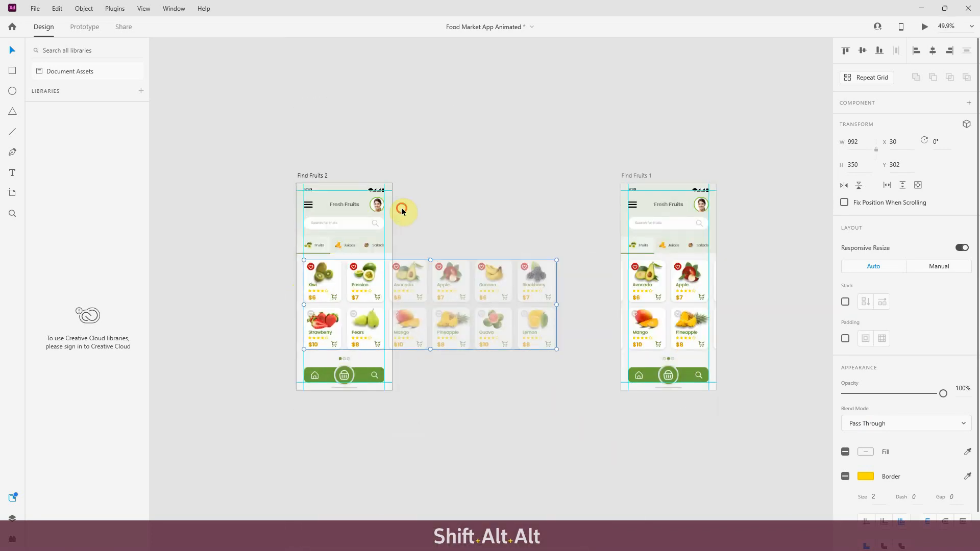
pyautogui.click(401, 209)
# Duplicate the Find Fruits 1 artboard straight below the original, at Y 1081.
pyautogui.scroll(-3, 302, 298)
pyautogui.press('alt')
pyautogui.scroll(-2, 360, 306)
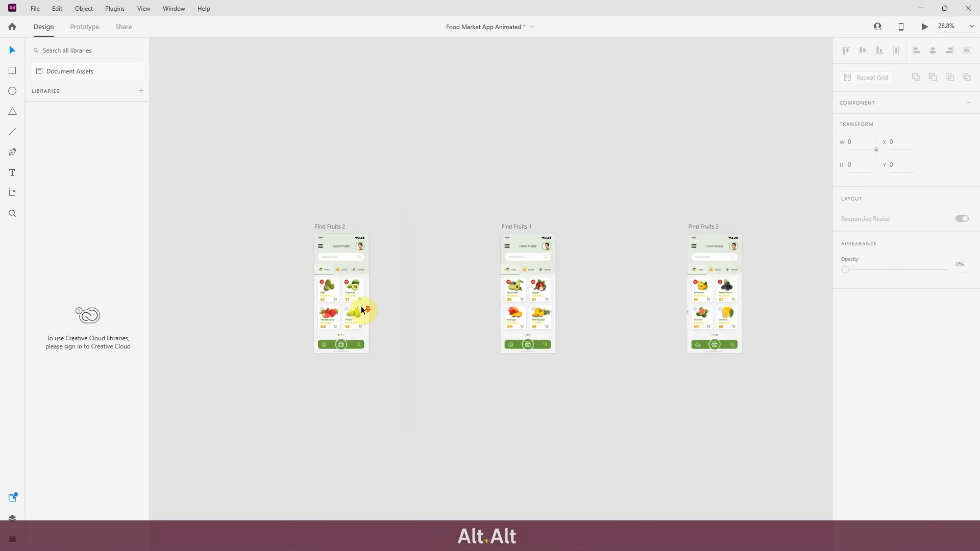
pyautogui.press('alt')
pyautogui.scroll(-1, 519, 376)
pyautogui.scroll(3, 406, 238)
pyautogui.press('space')
pyautogui.moveTo(402, 220); pyautogui.dragTo(437, 269)
pyautogui.click(483, 188)
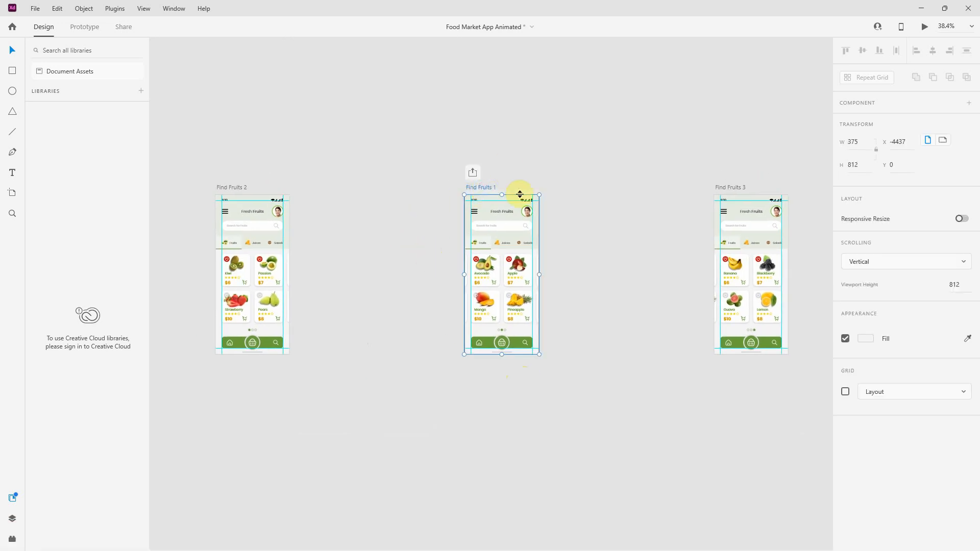
pyautogui.press('alt')
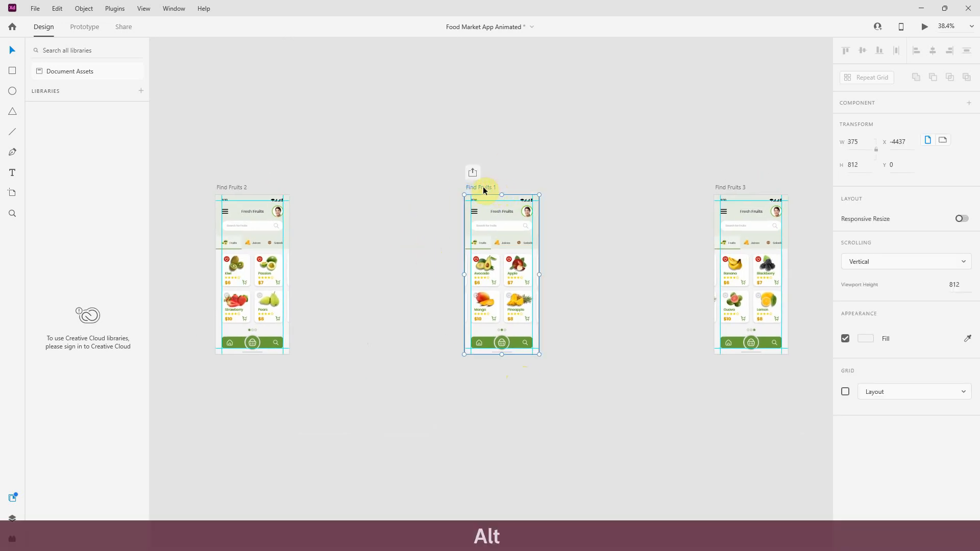
pyautogui.moveTo(484, 190); pyautogui.dragTo(484, 402)
pyautogui.press('shift')
pyautogui.scroll(-3, 459, 335)
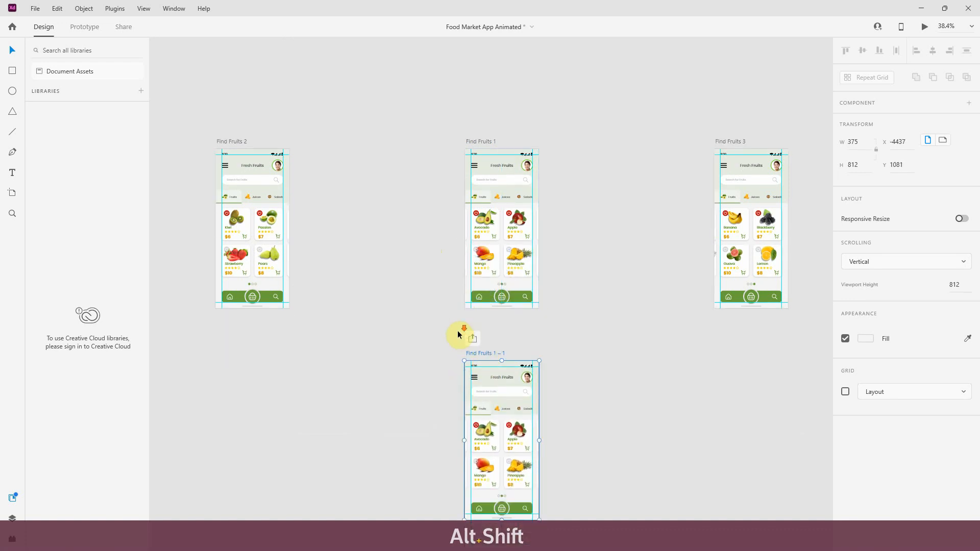
pyautogui.click(583, 246)
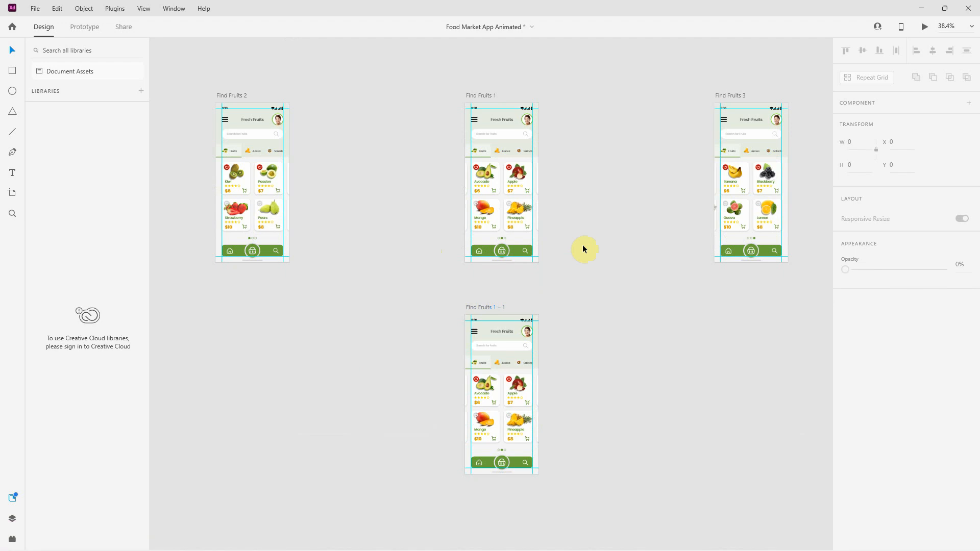
# Check that the grouped fruit cards have the same layer name on every Find Fruits artboard.
pyautogui.click(487, 180)
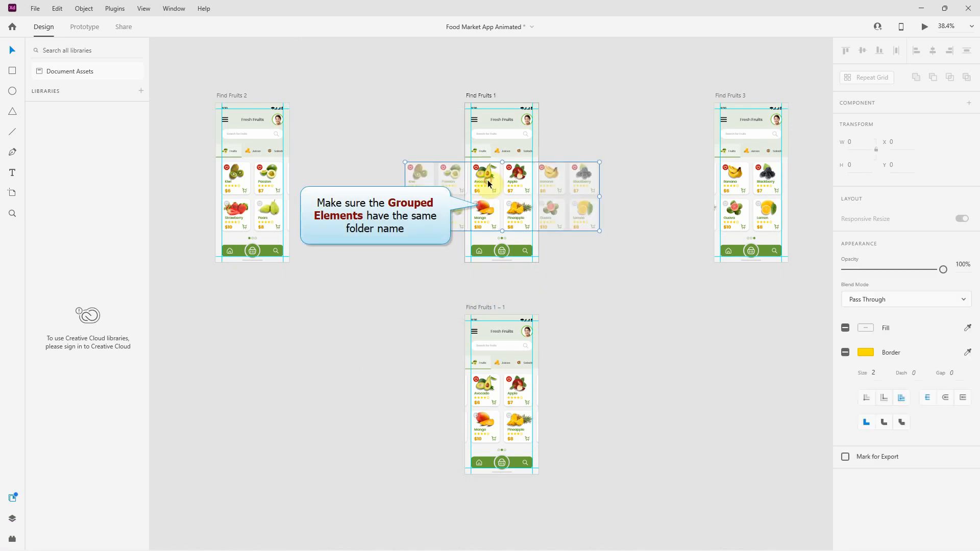
pyautogui.click(11, 520)
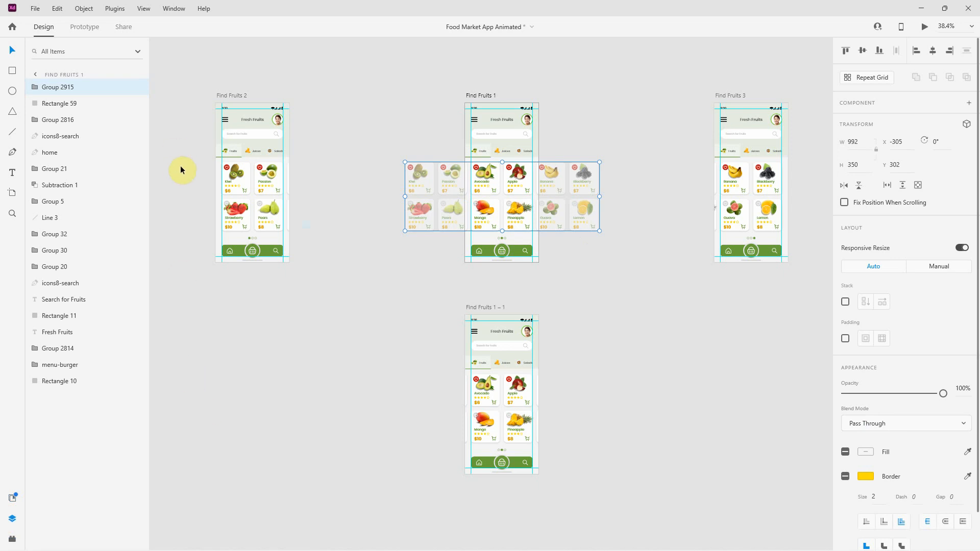
pyautogui.click(30, 87)
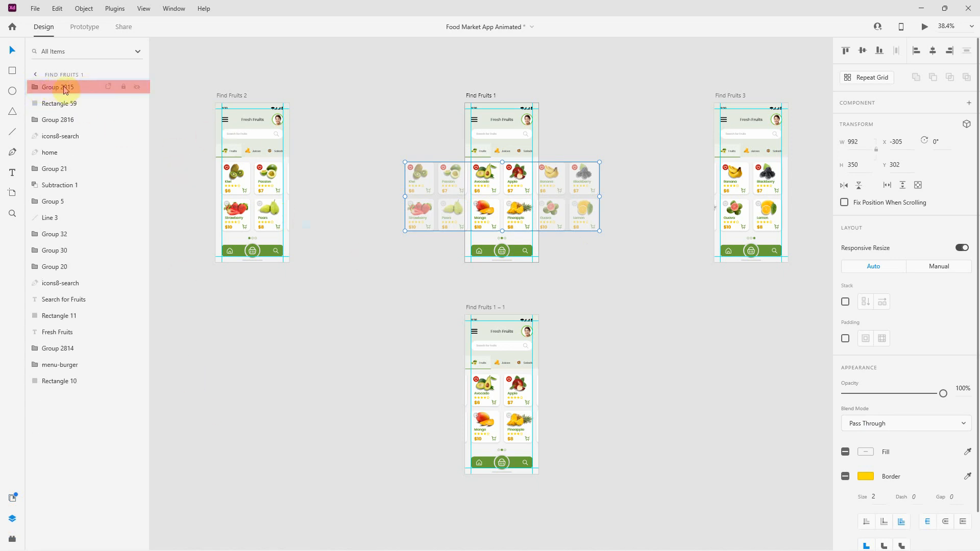
pyautogui.moveTo(94, 112); pyautogui.dragTo(265, 182)
pyautogui.moveTo(619, 203); pyautogui.dragTo(505, 392)
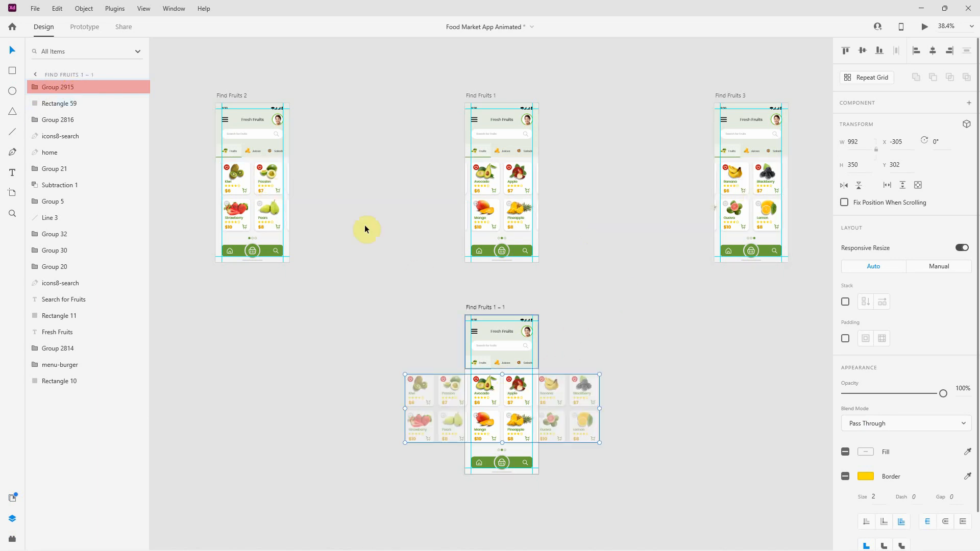
# Switch to prototyping and link the Kiwi, Passion, Strawberry and Pears card group on Find Fruits 2 to the Find Fruits 1 artboard.
pyautogui.click(359, 179)
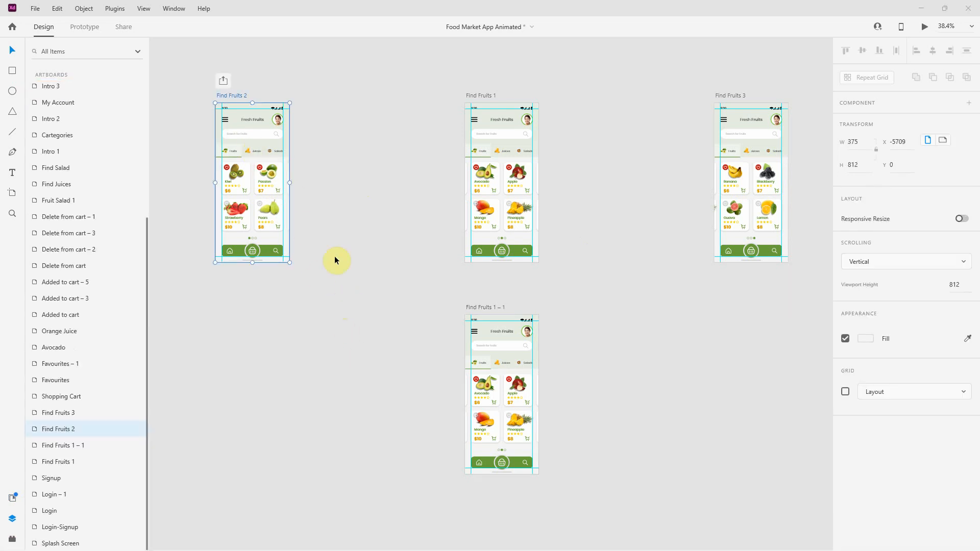
pyautogui.click(85, 27)
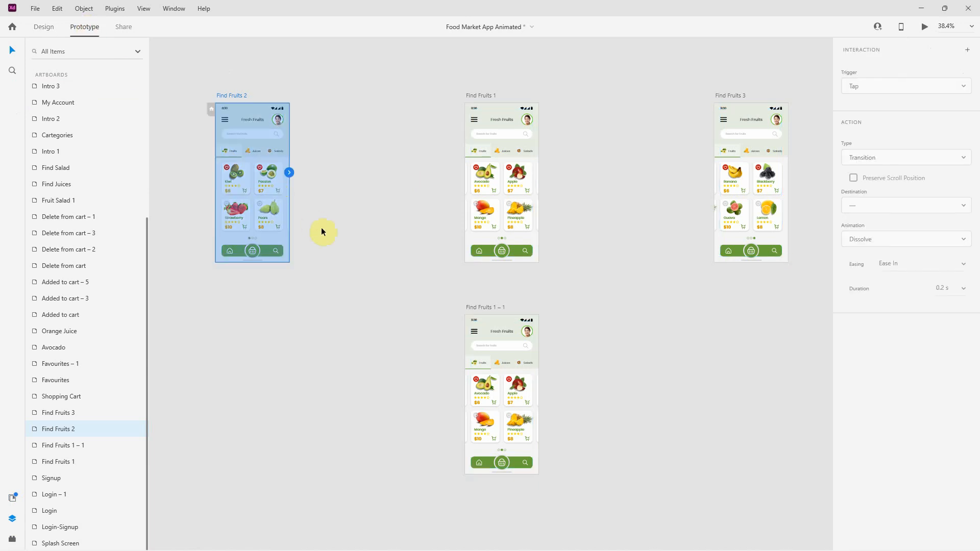
pyautogui.click(267, 189)
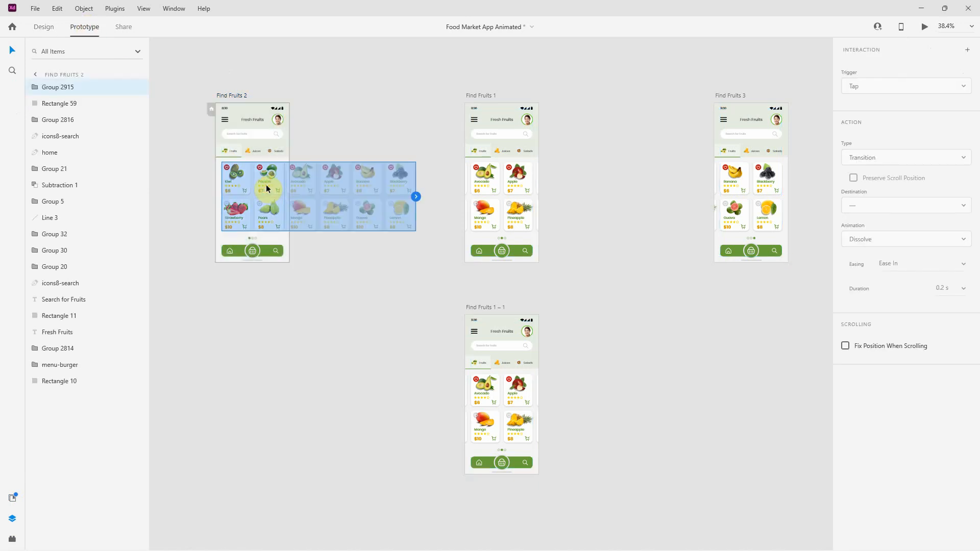
pyautogui.doubleClick(267, 188)
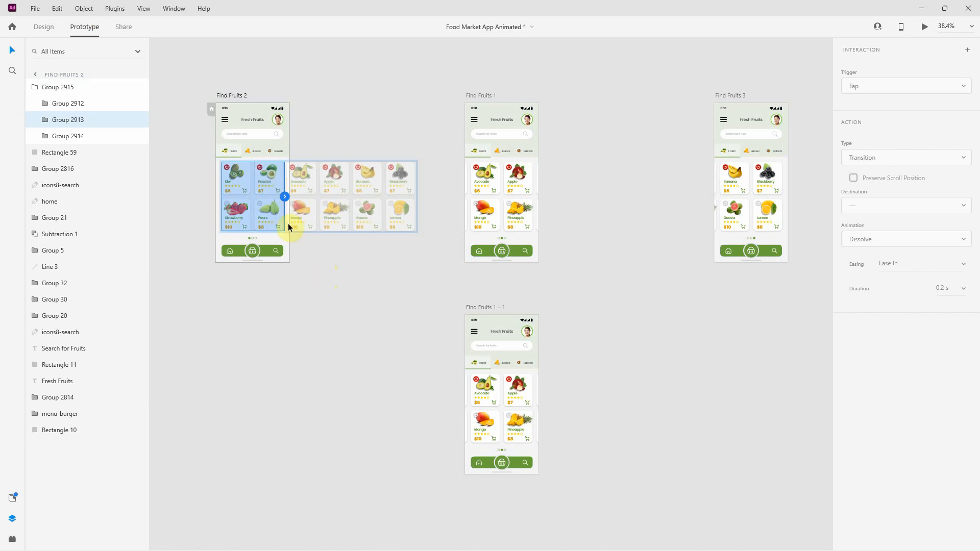
pyautogui.moveTo(285, 198); pyautogui.dragTo(345, 195)
pyautogui.moveTo(436, 195); pyautogui.dragTo(469, 195)
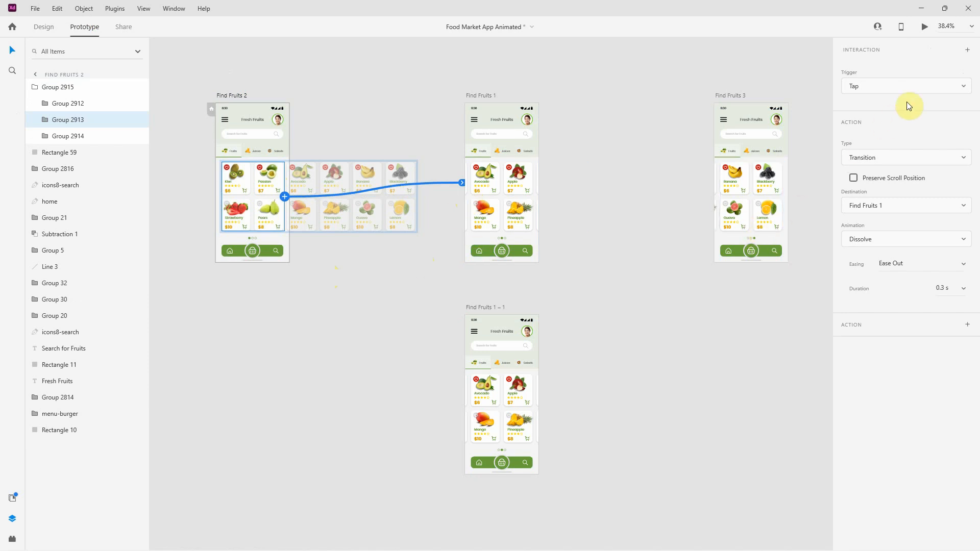
# Set the Find Fruits 2 card group's interaction to a Drag trigger with Auto-Animate.
pyautogui.click(916, 87)
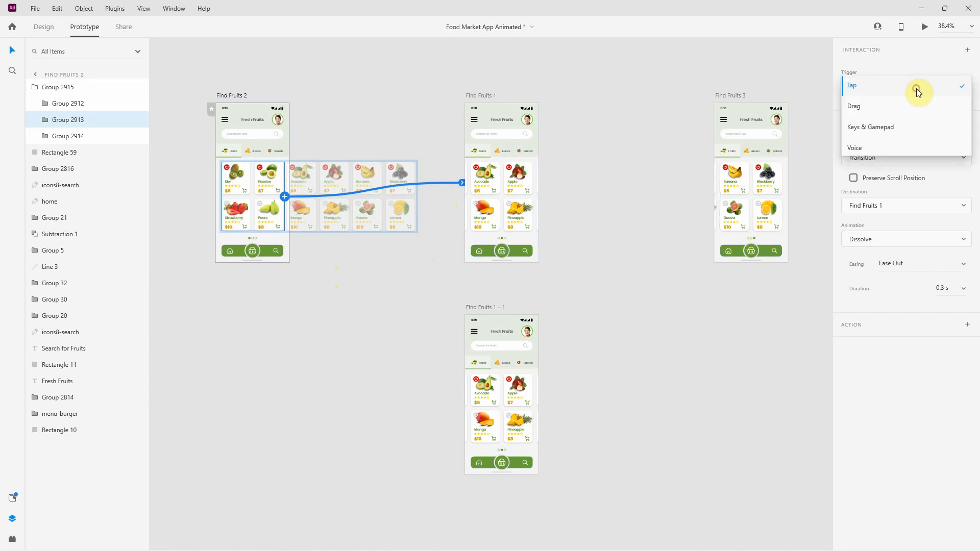
pyautogui.click(858, 107)
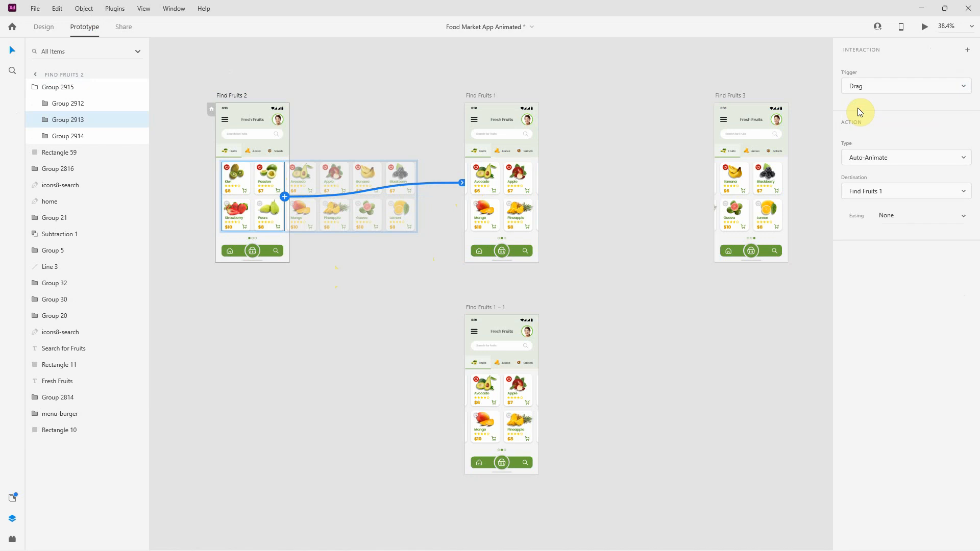
pyautogui.click(901, 162)
pyautogui.click(877, 136)
# Link the Avocado, Apple, Mango and Pineapple card group on Find Fruits 1 to Find Fruits 3 with a Drag trigger and Auto-Animate.
pyautogui.click(512, 183)
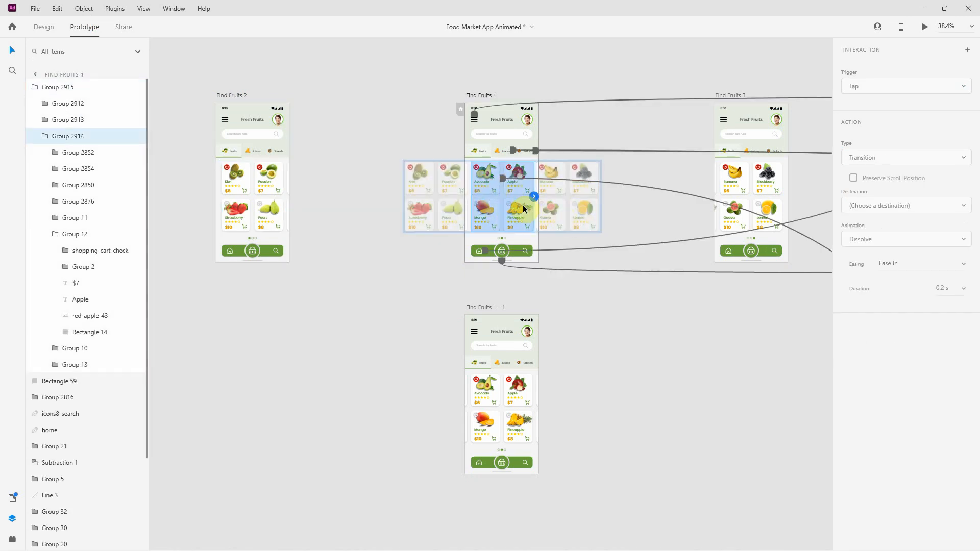
pyautogui.moveTo(535, 196); pyautogui.dragTo(714, 187)
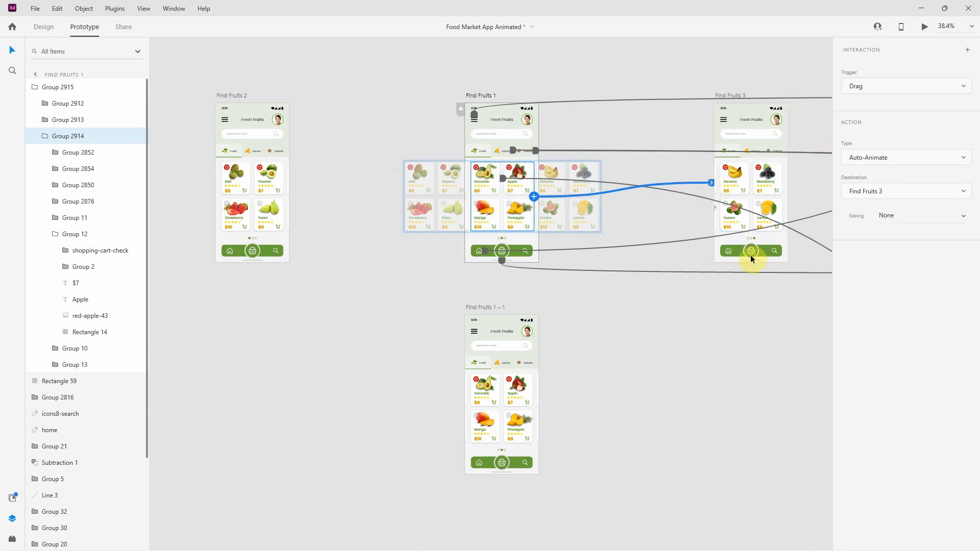
# Link the Banana card group on Find Fruits 3 to Find Fruits 1 – 1, and that artboard's Avocado card group to Find Fruits 2, with Drag Auto-Animate.
pyautogui.click(739, 185)
pyautogui.click(739, 186)
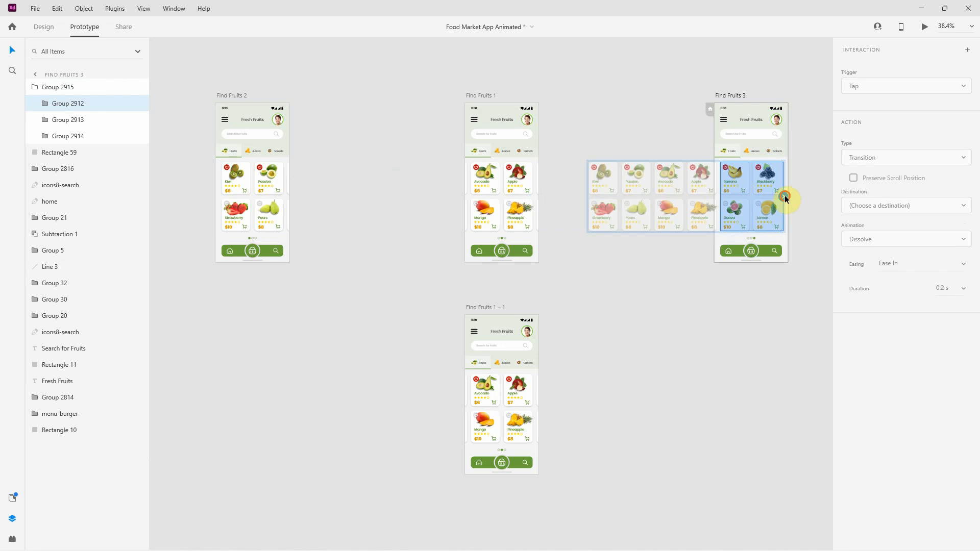
pyautogui.moveTo(785, 195); pyautogui.dragTo(539, 380)
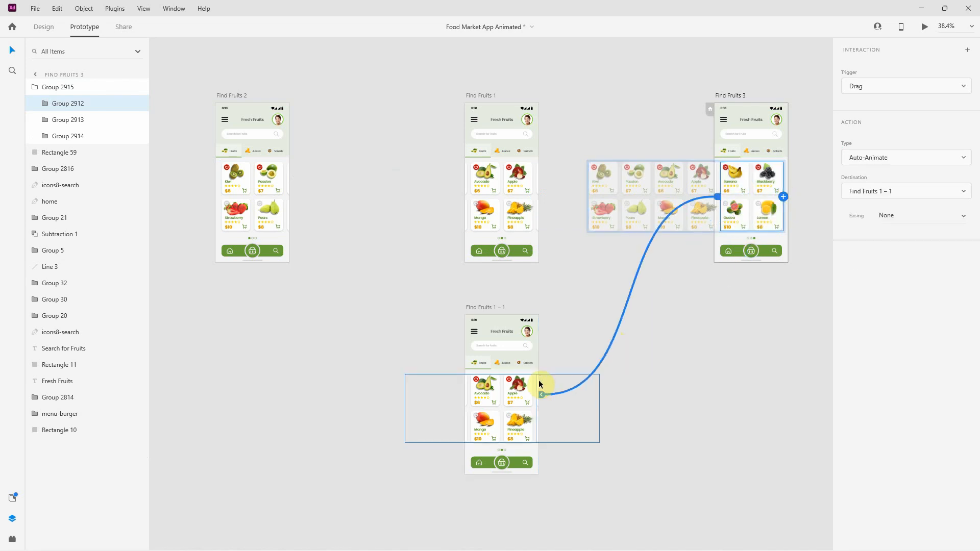
pyautogui.doubleClick(512, 390)
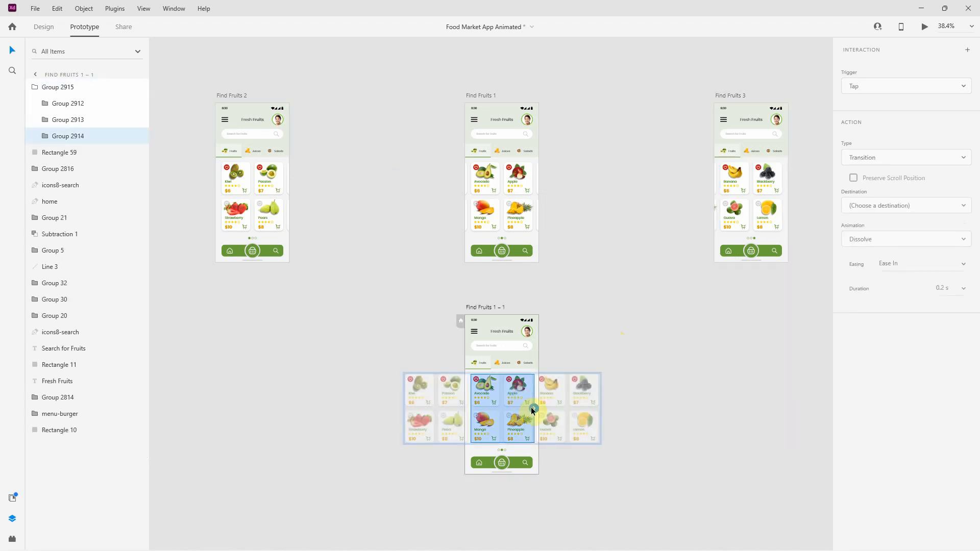
pyautogui.moveTo(533, 409); pyautogui.dragTo(288, 237)
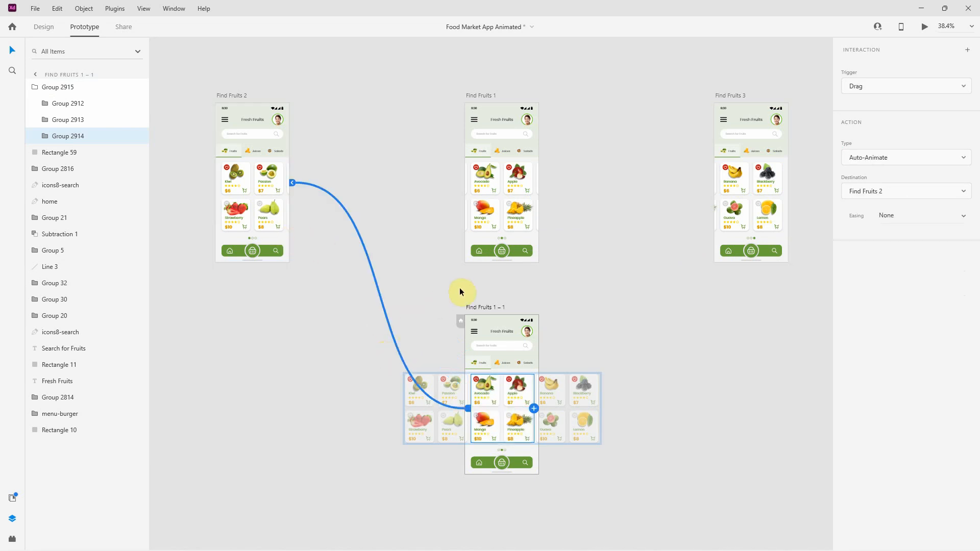
# Preview the prototype starting from Find Fruits 1, with the main window minimised and the preview window moved slightly up.
pyautogui.click(503, 187)
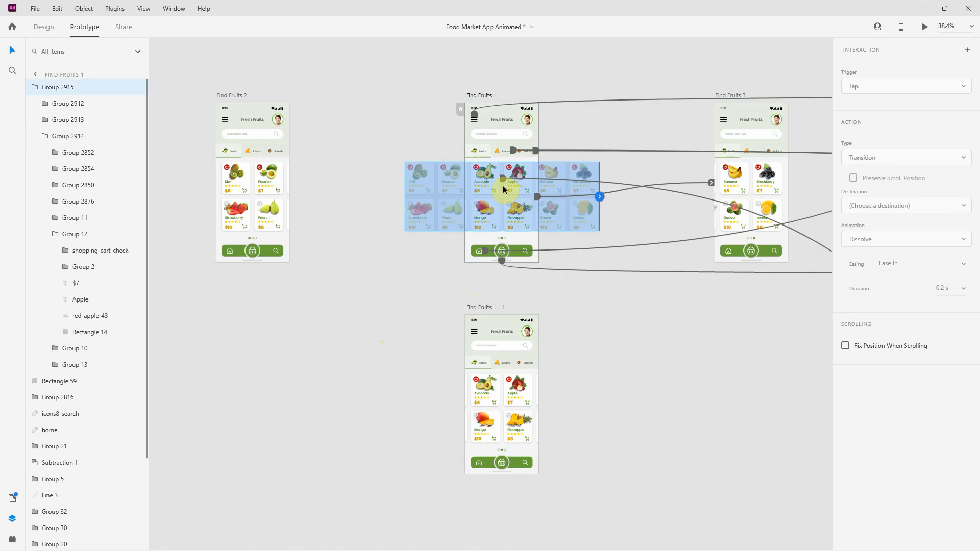
pyautogui.click(925, 26)
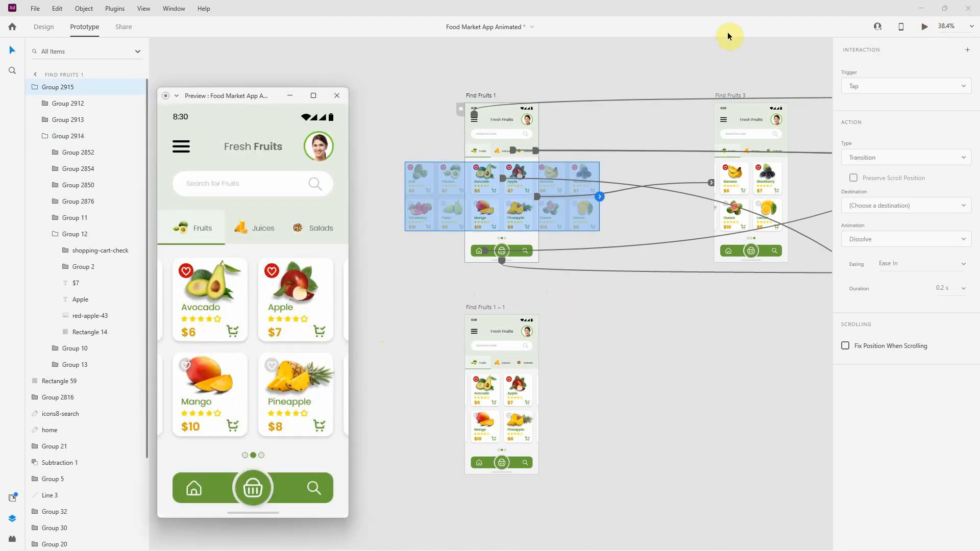
pyautogui.click(919, 8)
pyautogui.moveTo(237, 100); pyautogui.dragTo(244, 83)
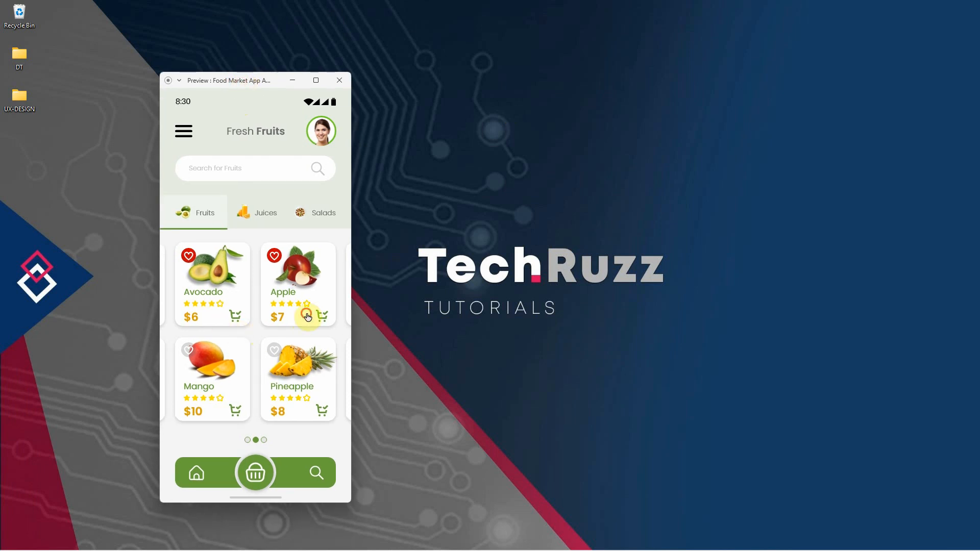
# Test the carousel by swiping the fruit cards back and forth between the Kiwi, Avocado and Banana sets.
pyautogui.moveTo(306, 313)
pyautogui.mouseDown()
pyautogui.moveTo(170, 315)
pyautogui.moveTo(315, 317)
pyautogui.mouseUp()
pyautogui.click(205, 306)
pyautogui.click(218, 308)
pyautogui.moveTo(219, 309); pyautogui.dragTo(270, 313)
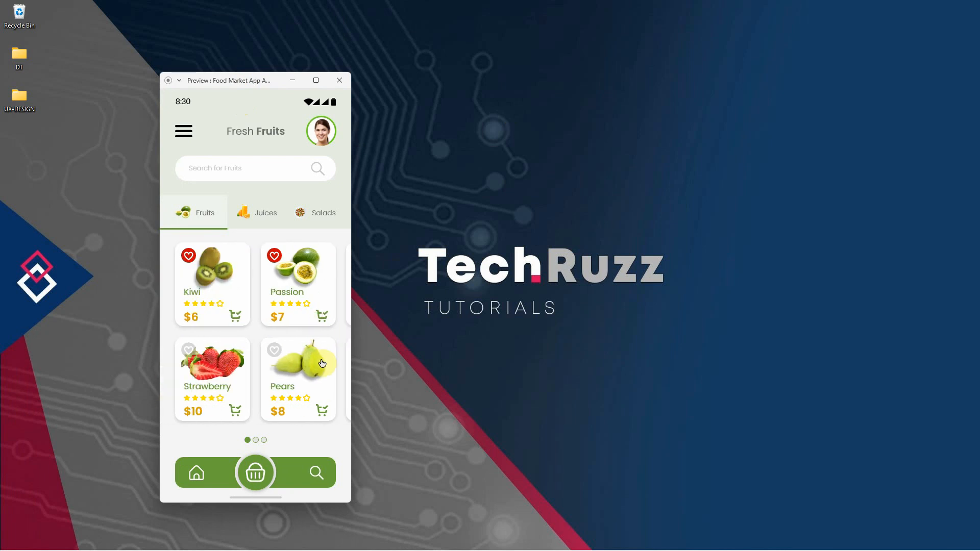
pyautogui.moveTo(313, 312); pyautogui.dragTo(183, 310)
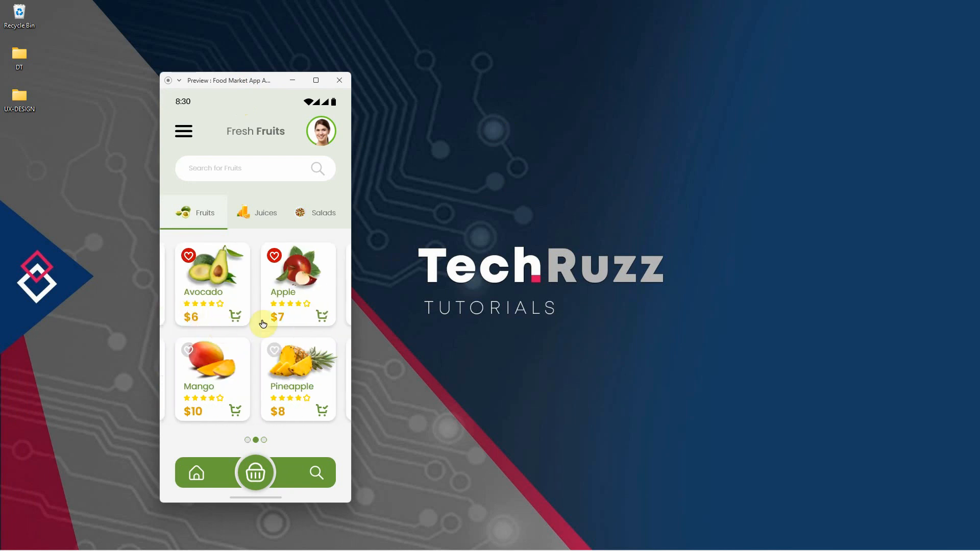
pyautogui.moveTo(292, 309); pyautogui.dragTo(173, 311)
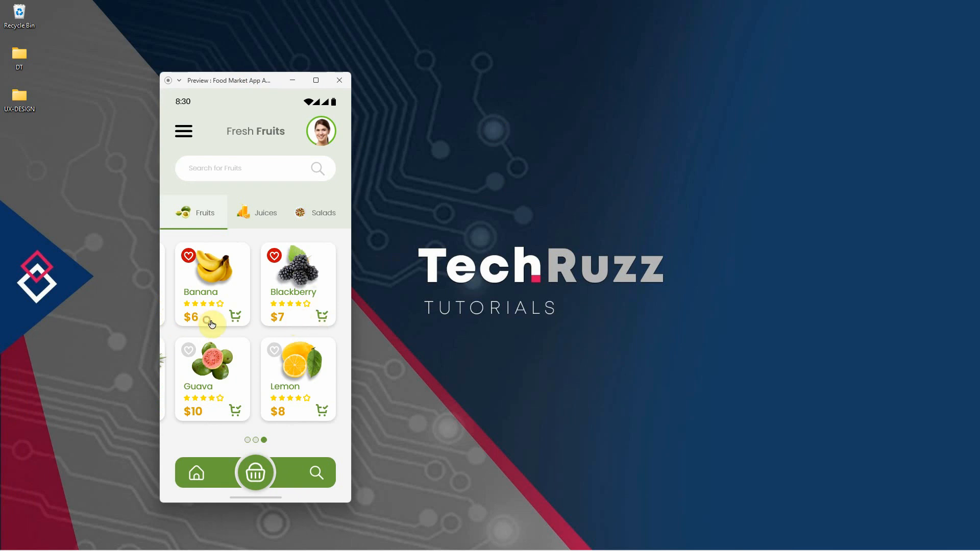
pyautogui.moveTo(211, 325); pyautogui.dragTo(318, 322)
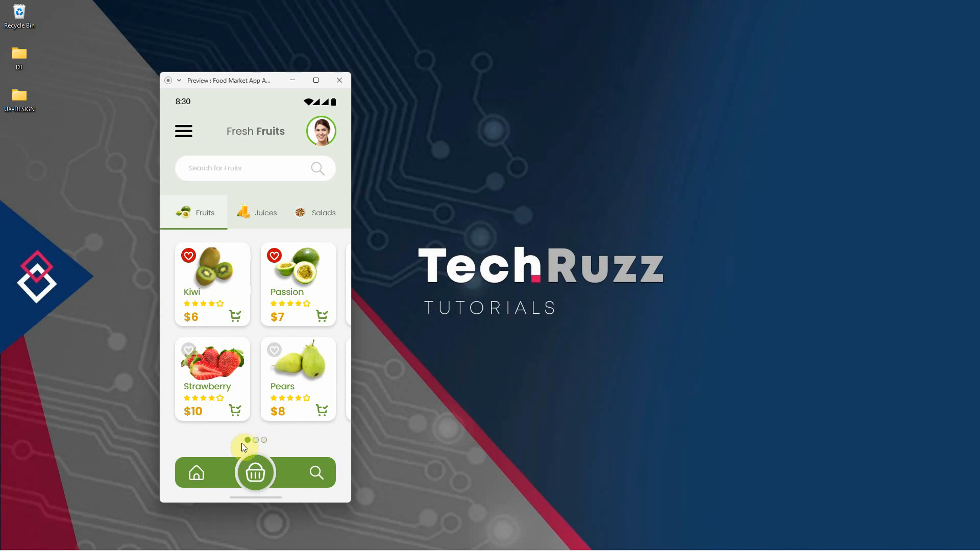
# Close the prototype preview and switch back to Adobe XD.
pyautogui.click(339, 80)
pyautogui.moveTo(630, 550)
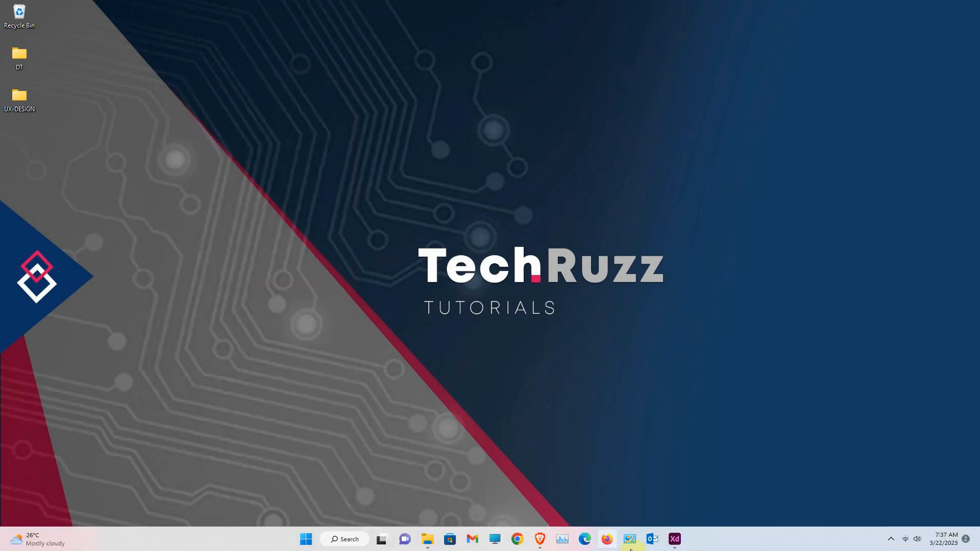
pyautogui.click(674, 541)
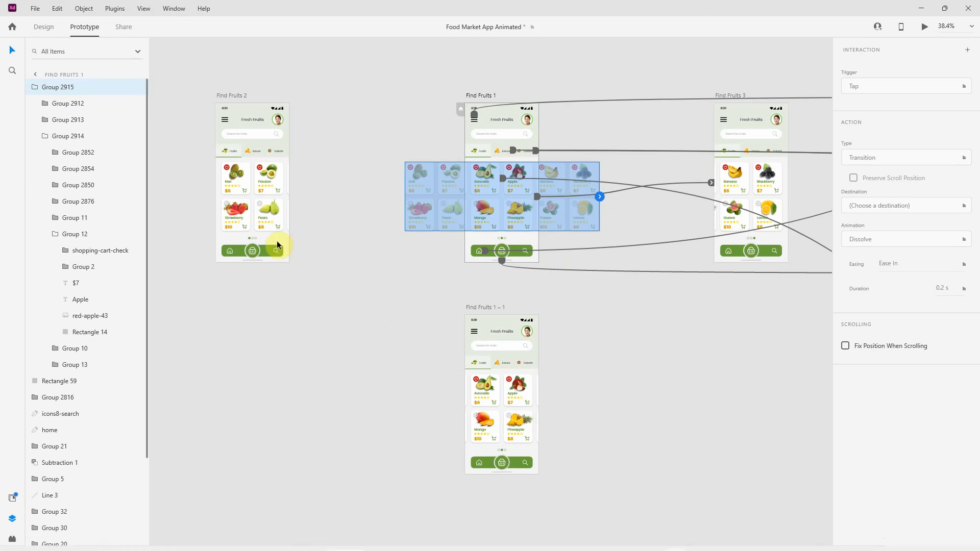
# Move Find Fruits 2 and Find Fruits 3 close to either side of Find Fruits 1, and Find Fruits 1 – 1 up nearer below it.
pyautogui.click(235, 96)
pyautogui.moveTo(235, 95); pyautogui.dragTo(247, 95)
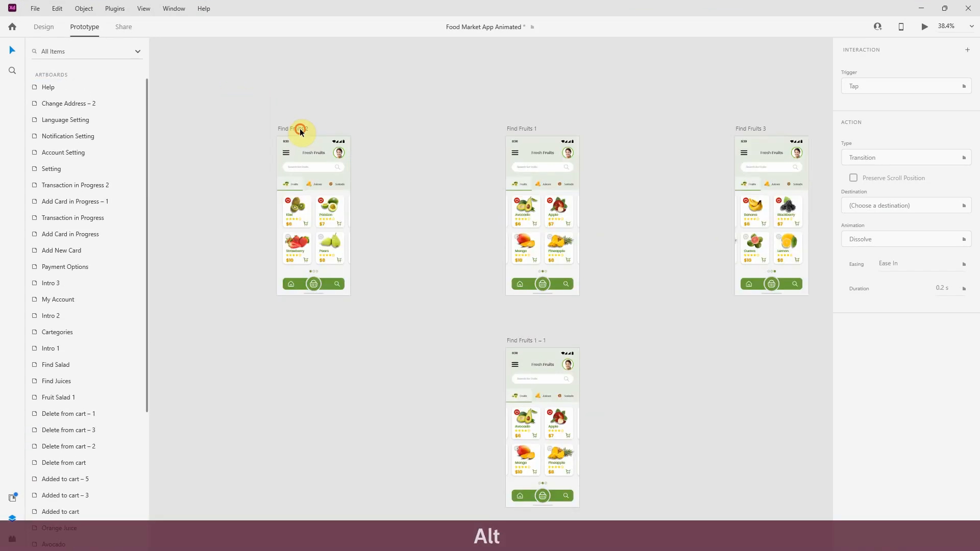
pyautogui.click(300, 131)
pyautogui.moveTo(300, 130); pyautogui.dragTo(434, 134)
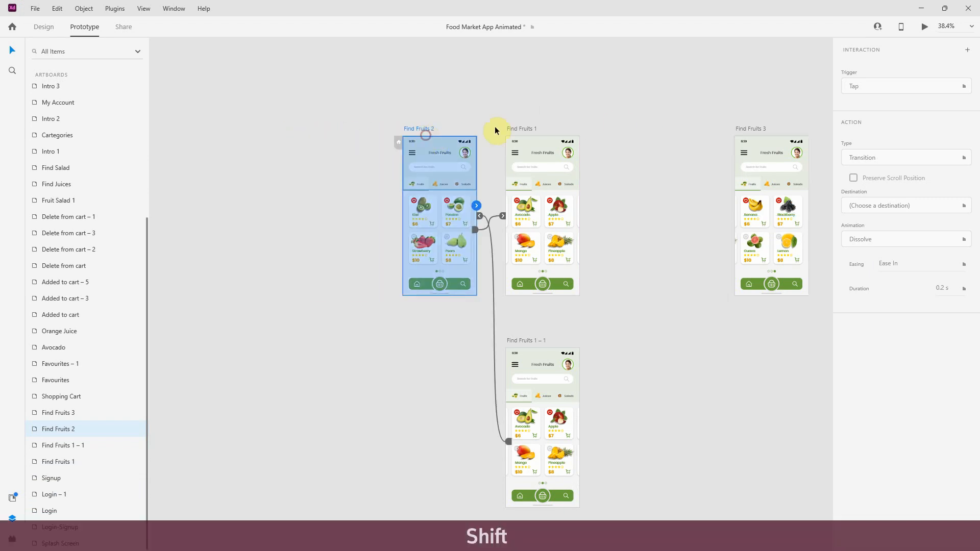
pyautogui.moveTo(752, 128); pyautogui.dragTo(633, 140)
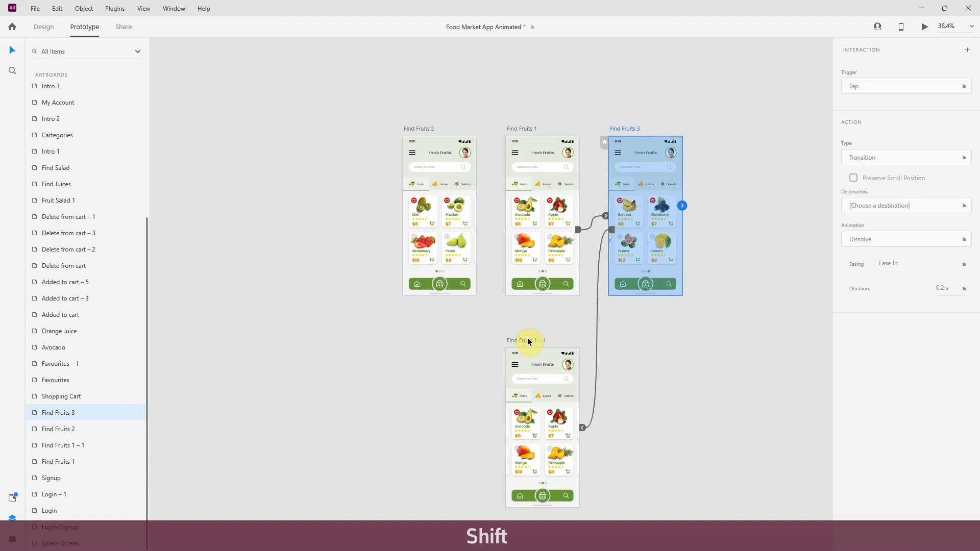
pyautogui.moveTo(527, 341); pyautogui.dragTo(528, 306)
# Link the middle pagination dot on Find Fruits 2 to Find Fruits 1 with a Tap trigger and Auto-Animate.
pyautogui.scroll(2, 595, 382)
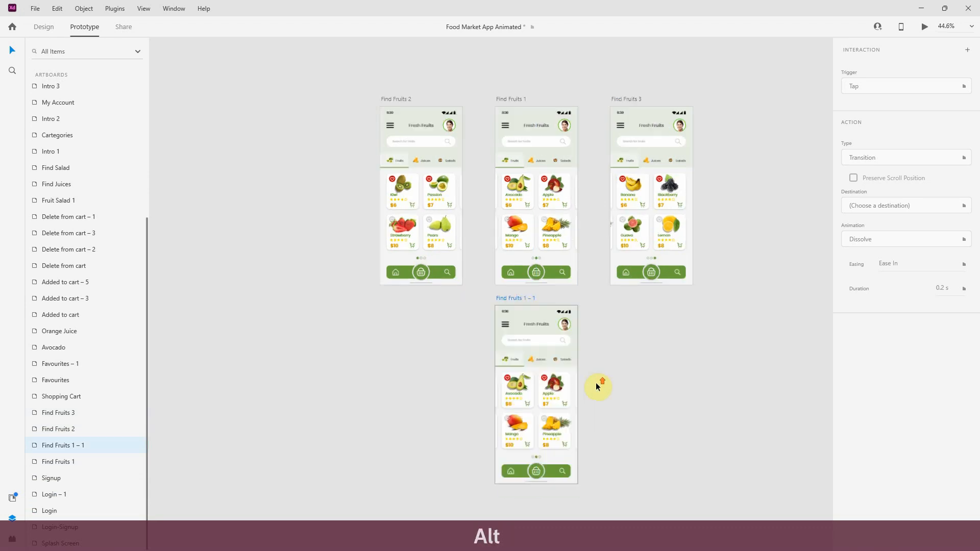
pyautogui.scroll(1, 595, 382)
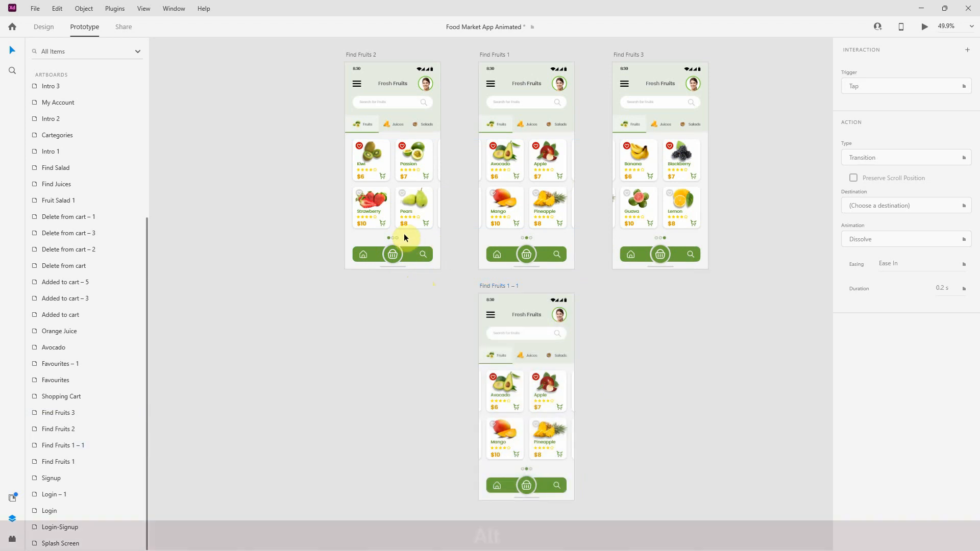
pyautogui.scroll(5, 402, 234)
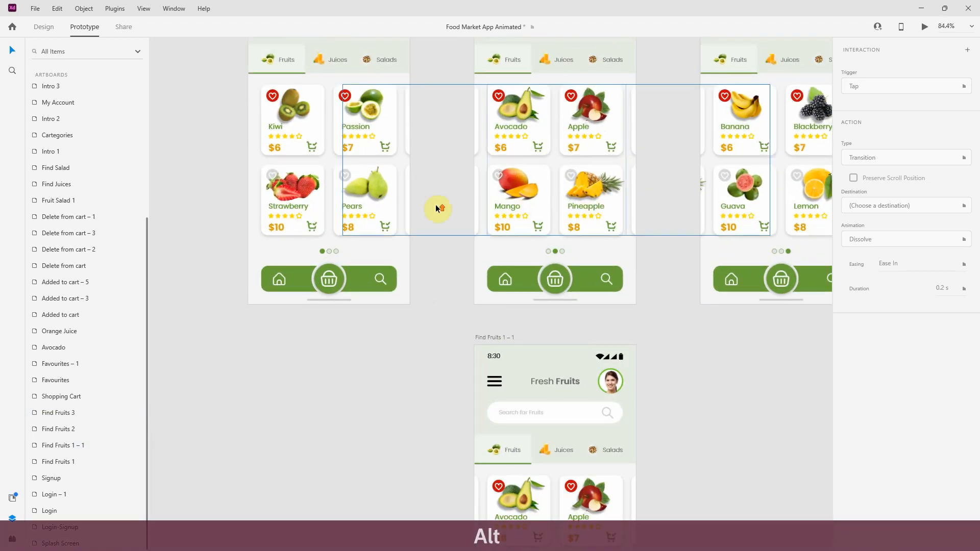
pyautogui.scroll(5, 436, 205)
pyautogui.click(256, 284)
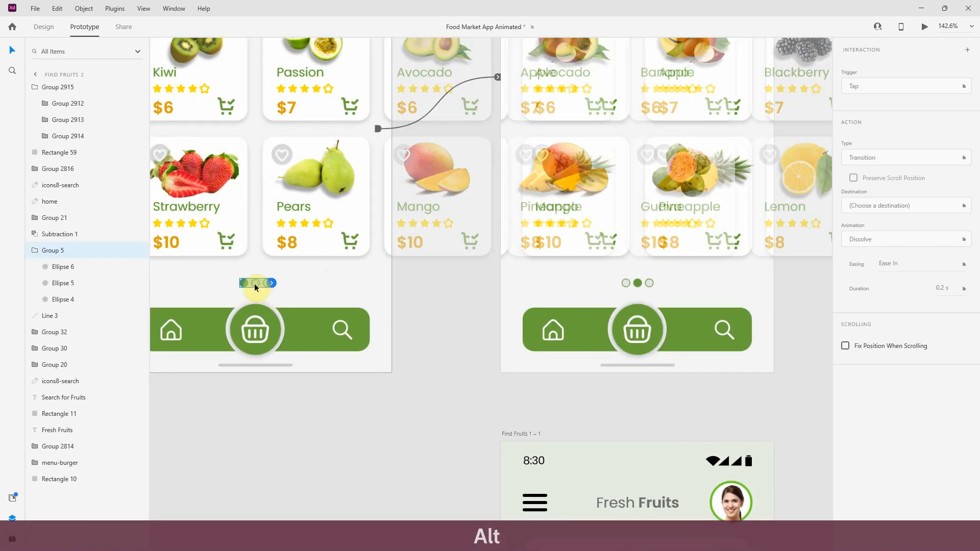
pyautogui.doubleClick(255, 284)
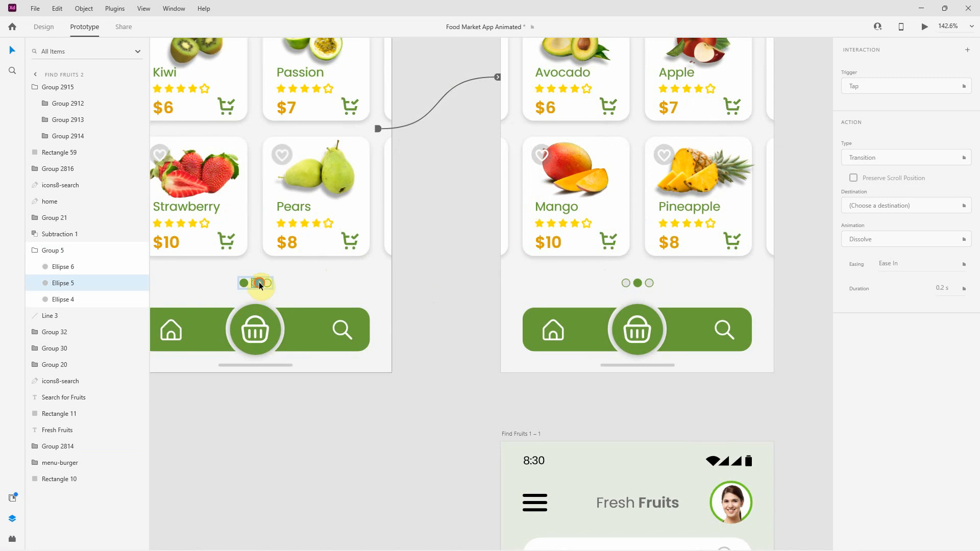
pyautogui.moveTo(259, 281); pyautogui.dragTo(505, 273)
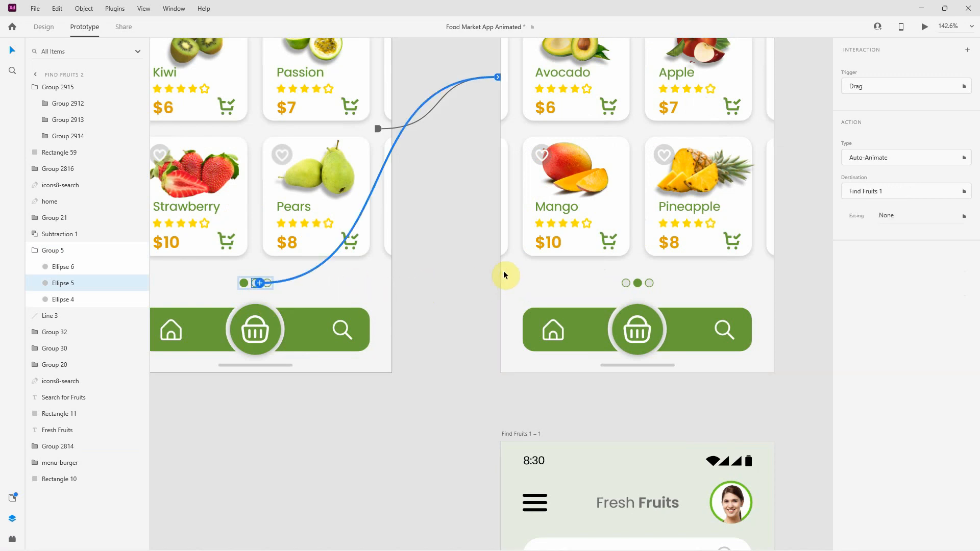
pyautogui.click(939, 88)
pyautogui.click(864, 67)
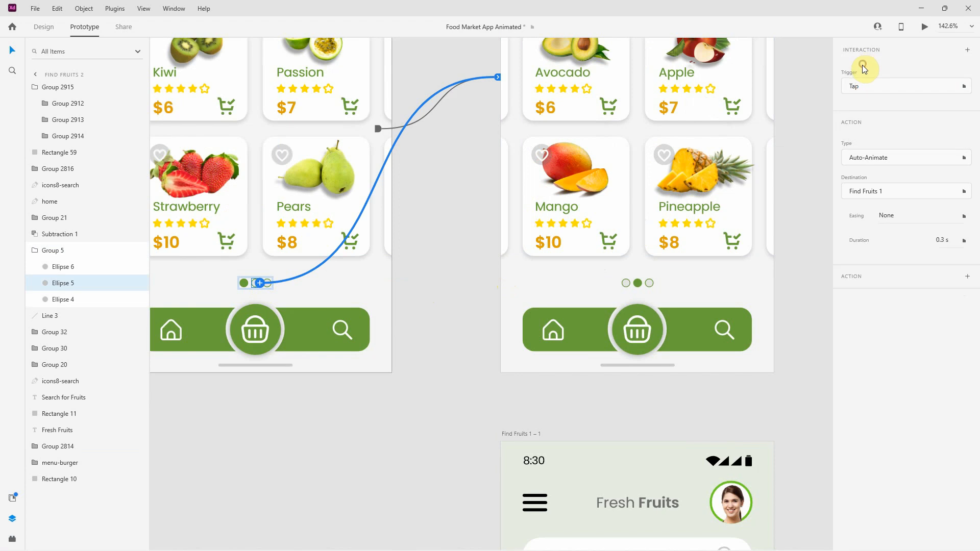
# Link the third pagination dot on Find Fruits 1 to Find Fruits 3 with a Tap trigger and Auto-Animate.
pyautogui.press('space')
pyautogui.click(795, 153)
pyautogui.moveTo(797, 149); pyautogui.dragTo(466, 160)
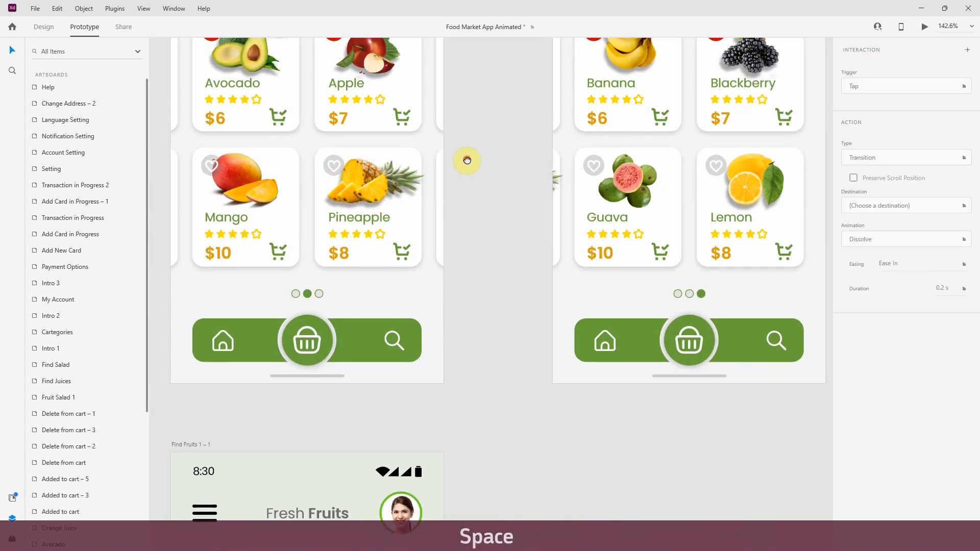
pyautogui.scroll(2, 312, 293)
pyautogui.click(312, 296)
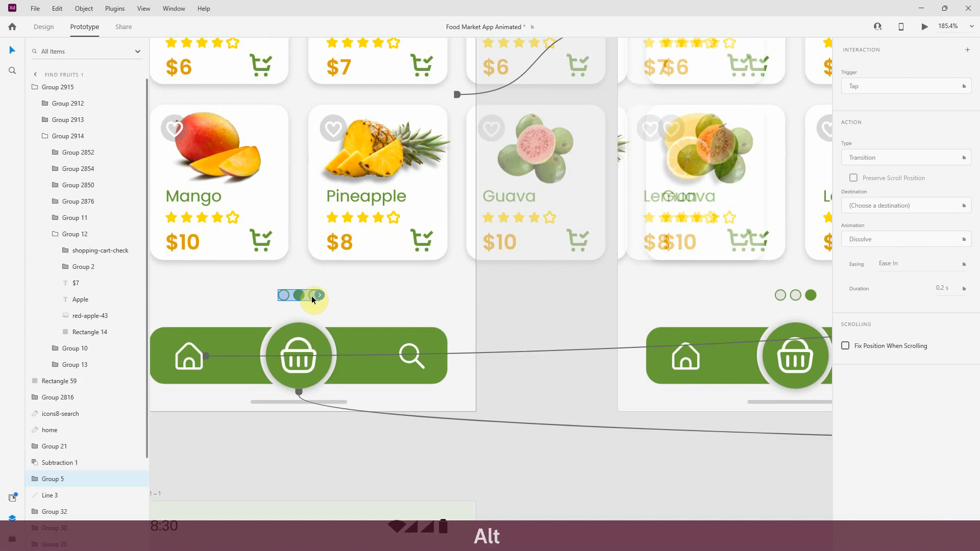
pyautogui.click(311, 296)
pyautogui.moveTo(320, 295); pyautogui.dragTo(623, 298)
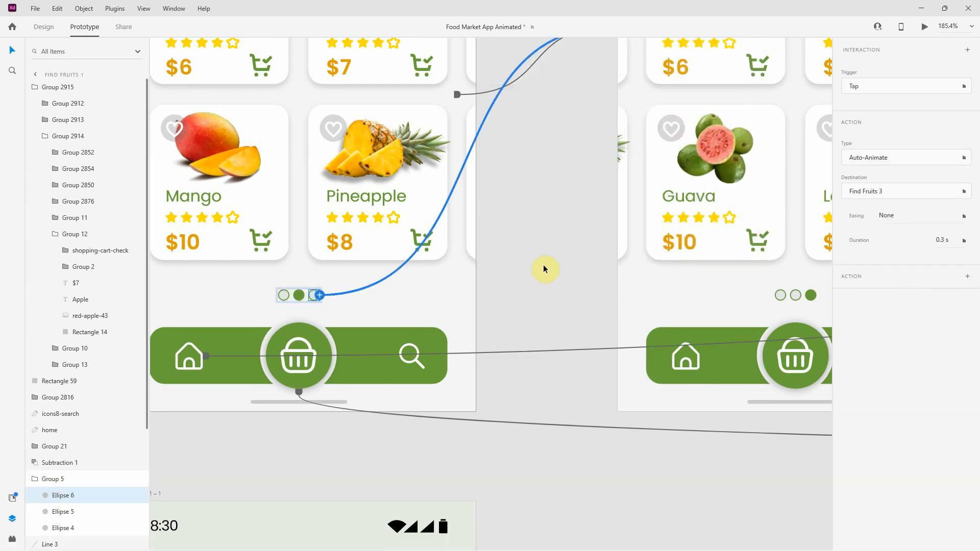
# Link the middle pagination dot on Find Fruits 3 to Find Fruits 1 – 1 with a Tap trigger and Auto-Animate.
pyautogui.scroll(-3, 522, 258)
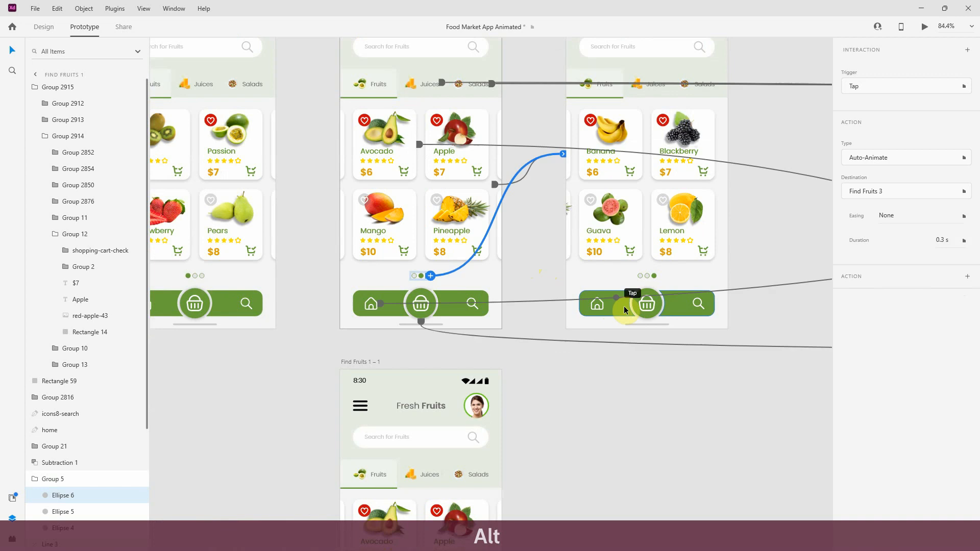
pyautogui.scroll(-1, 624, 308)
pyautogui.scroll(-1, 624, 301)
pyautogui.scroll(3, 645, 224)
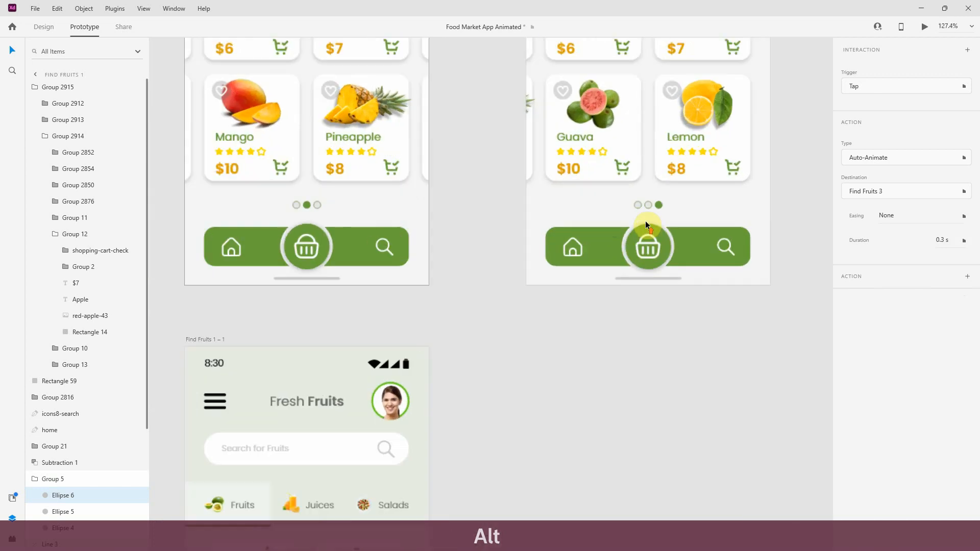
pyautogui.click(649, 201)
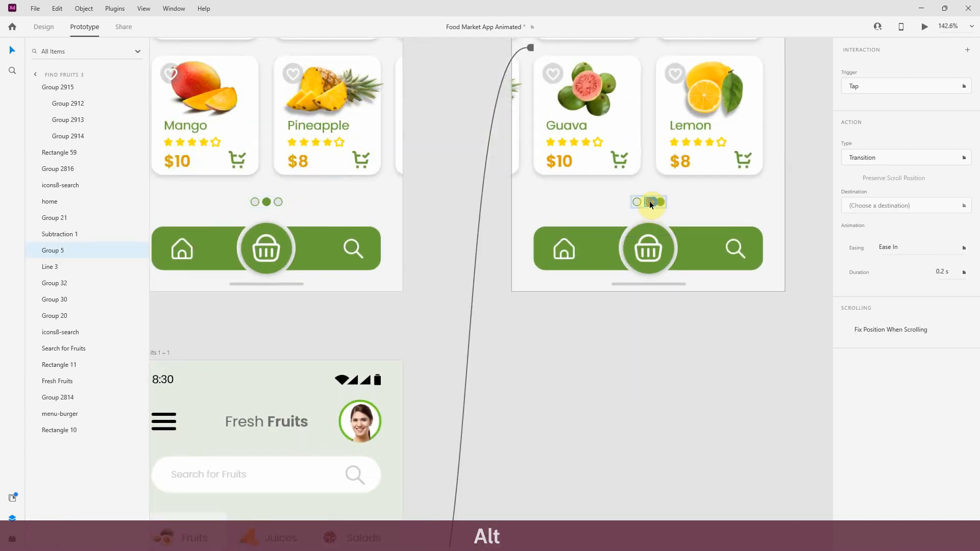
pyautogui.scroll(-1, 716, 199)
pyautogui.scroll(-2, 754, 188)
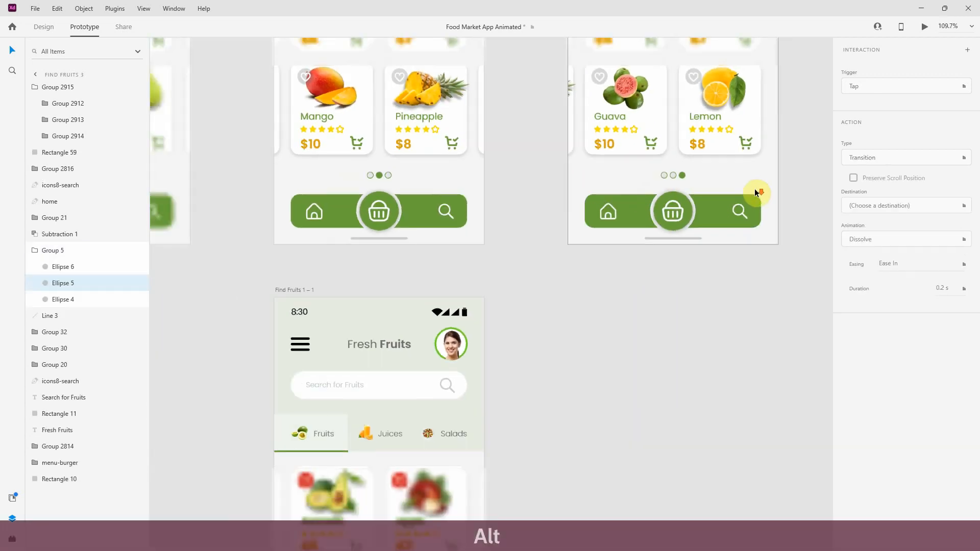
pyautogui.scroll(-2, 699, 190)
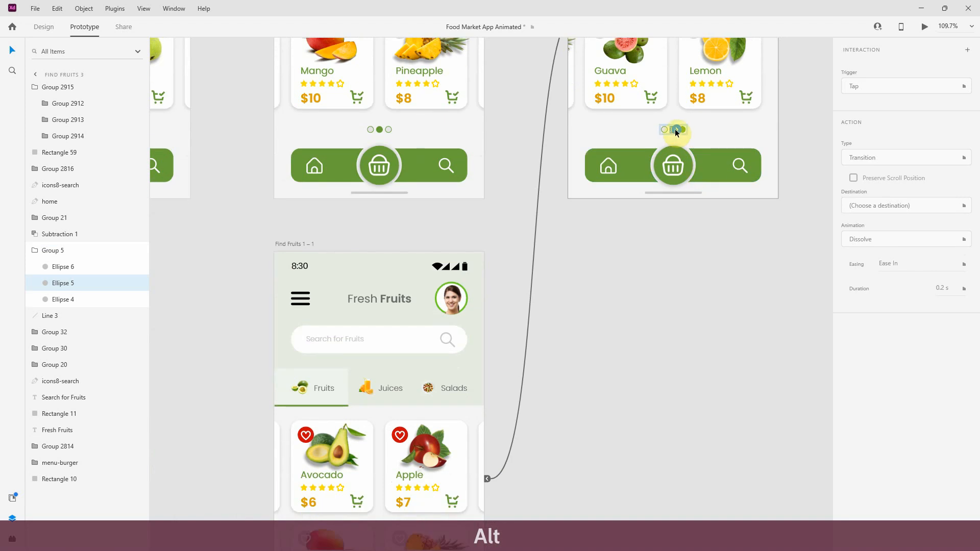
pyautogui.moveTo(676, 129); pyautogui.dragTo(472, 412)
# Link the first pagination dot on Find Fruits 1 – 1 to Find Fruits 2 with a Tap trigger and Auto-Animate.
pyautogui.scroll(-3, 631, 306)
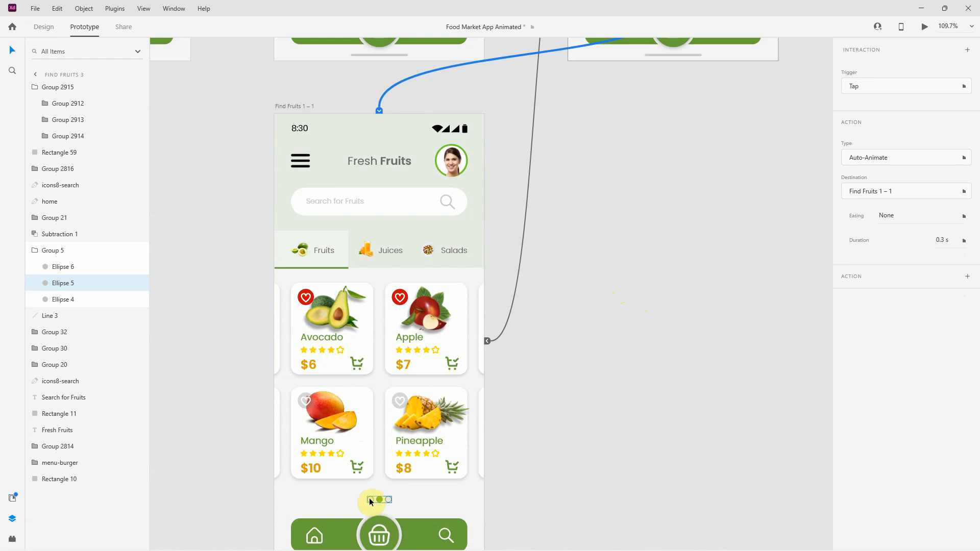
pyautogui.click(371, 499)
pyautogui.press('space')
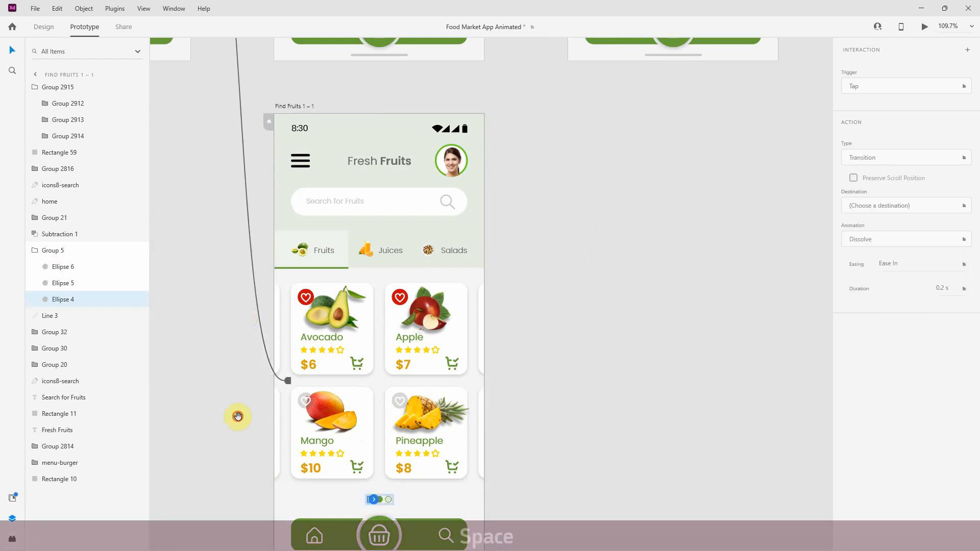
pyautogui.moveTo(237, 415); pyautogui.dragTo(538, 450)
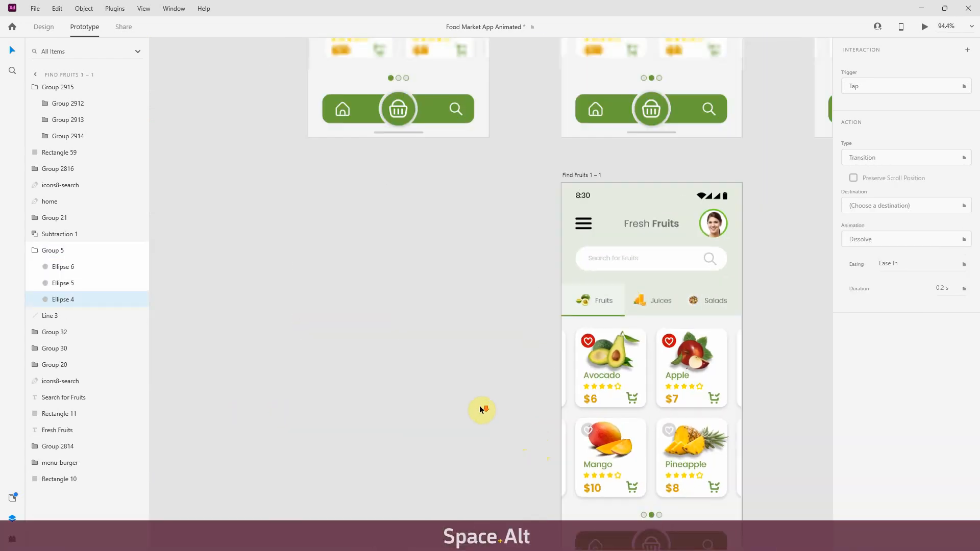
pyautogui.scroll(-3, 479, 405)
pyautogui.moveTo(596, 480); pyautogui.dragTo(483, 184)
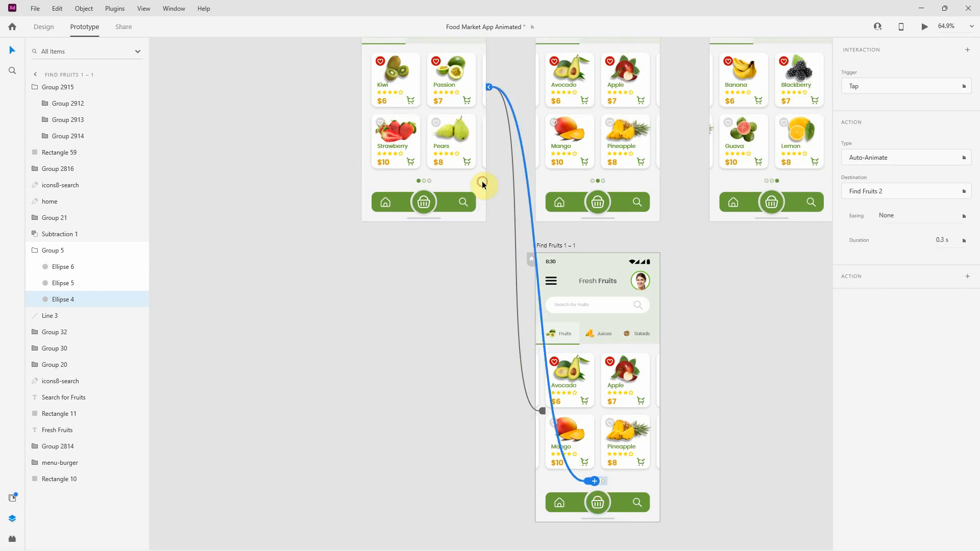
# Link the third pagination dot on Find Fruits 2 to Find Fruits 3 with a Tap trigger and Auto-Animate.
pyautogui.scroll(5, 505, 225)
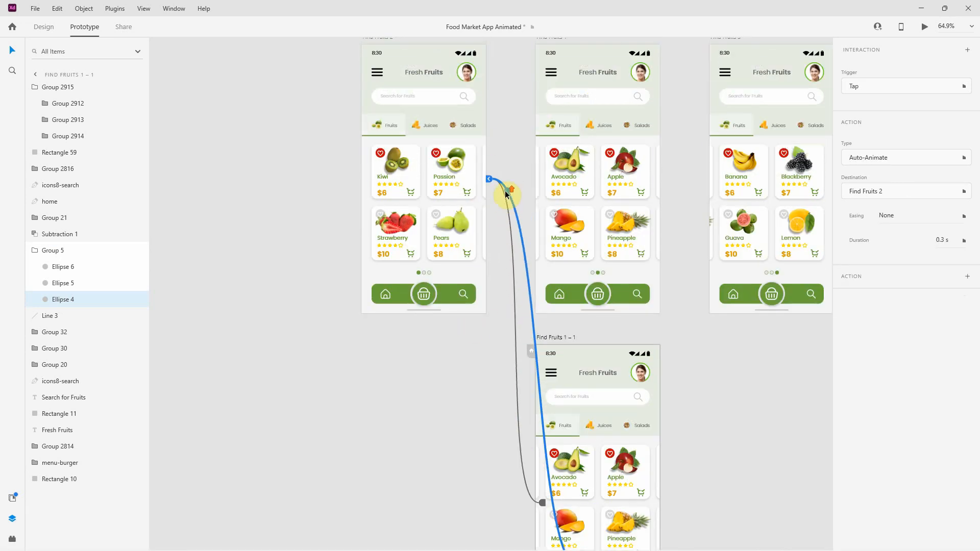
pyautogui.scroll(3, 455, 253)
pyautogui.scroll(2, 385, 283)
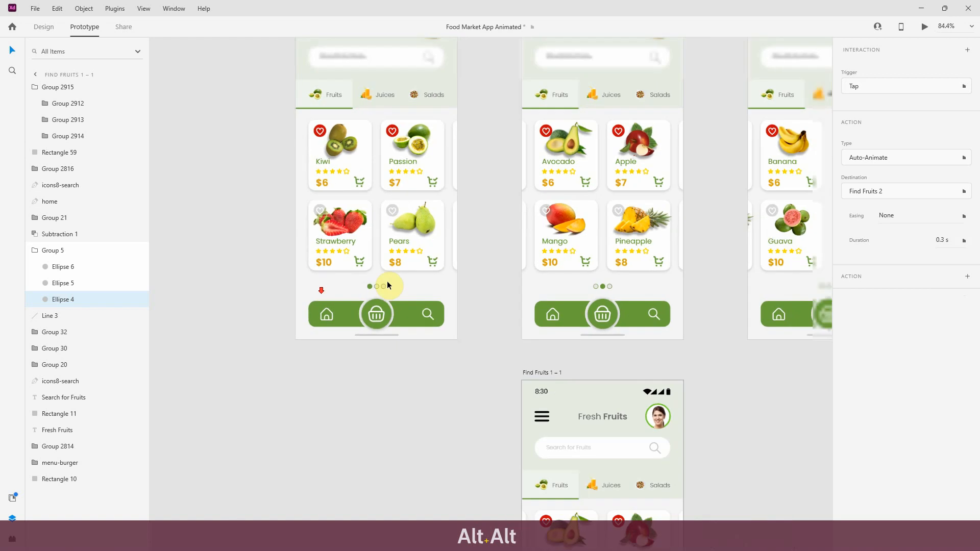
pyautogui.scroll(3, 375, 288)
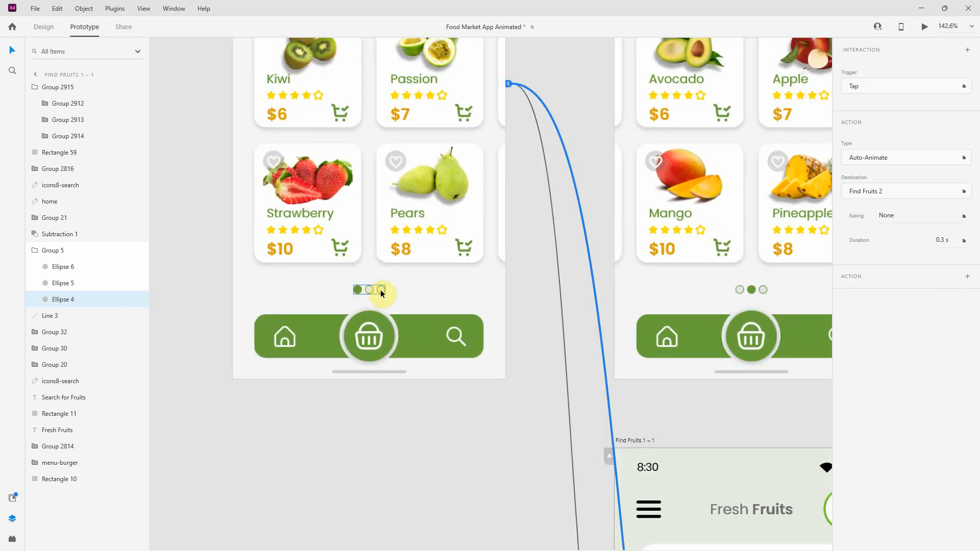
pyautogui.moveTo(381, 289); pyautogui.dragTo(400, 286)
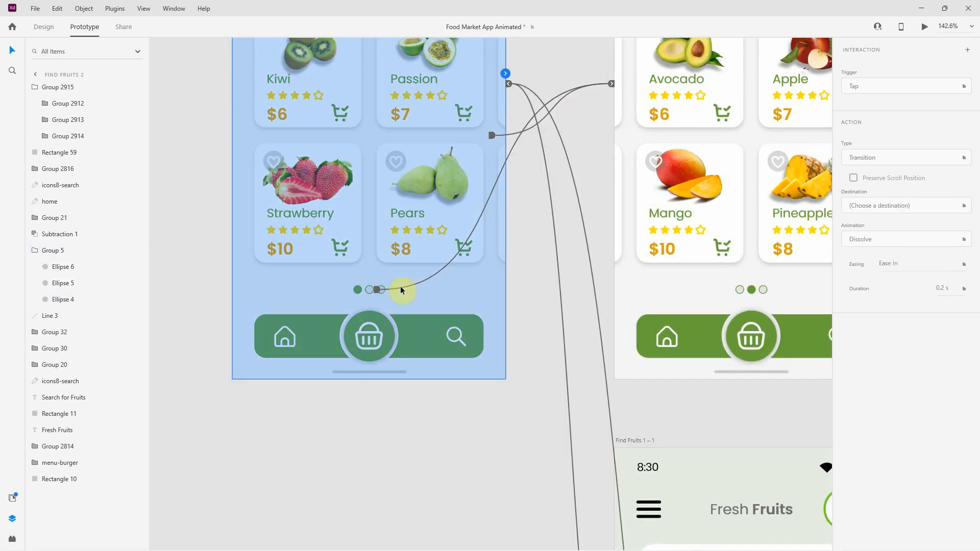
pyautogui.scroll(4, 403, 285)
pyautogui.click(359, 293)
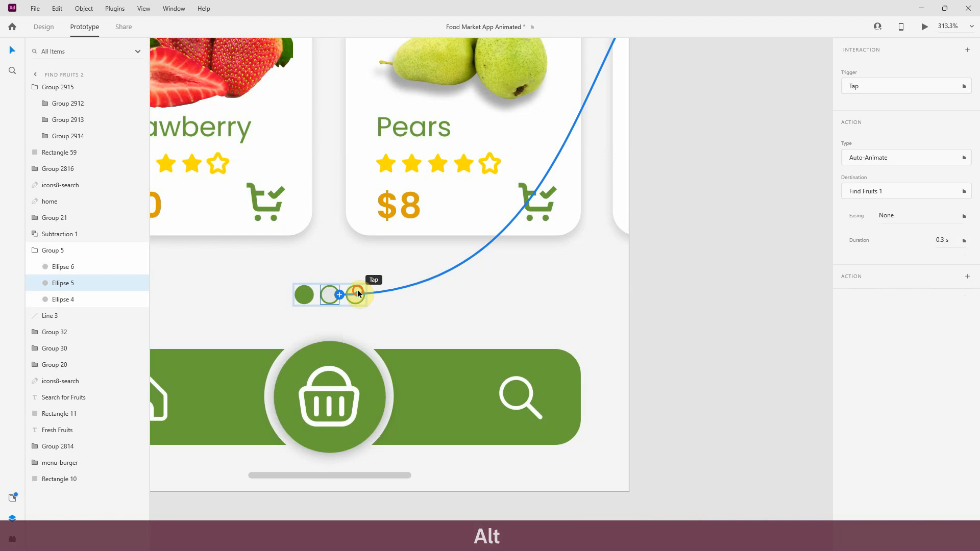
pyautogui.click(358, 293)
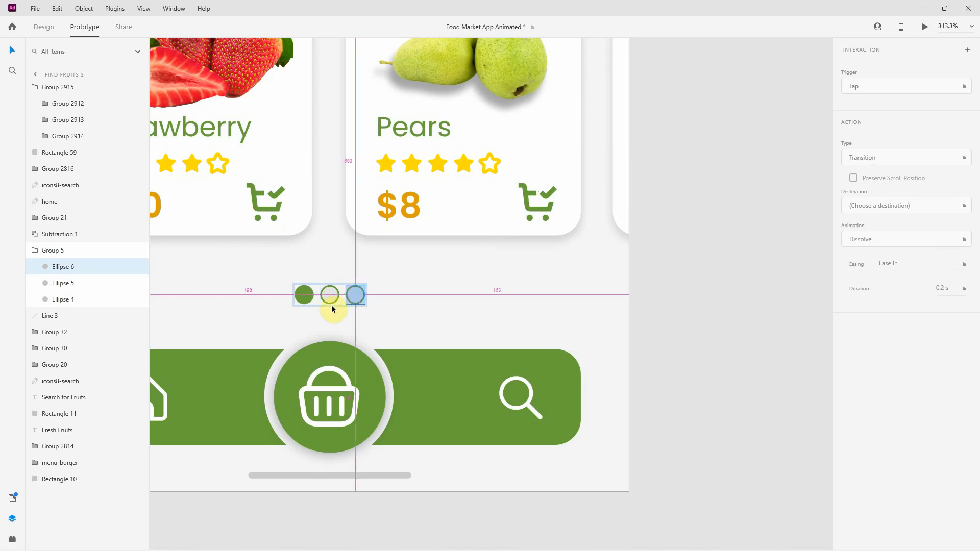
pyautogui.scroll(-7, 332, 304)
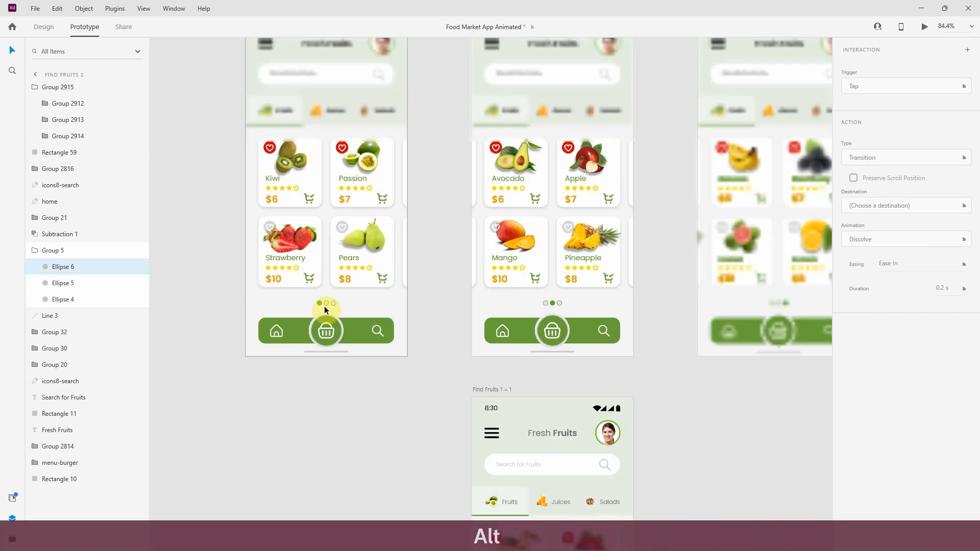
pyautogui.scroll(-2, 323, 305)
pyautogui.moveTo(332, 303); pyautogui.dragTo(619, 308)
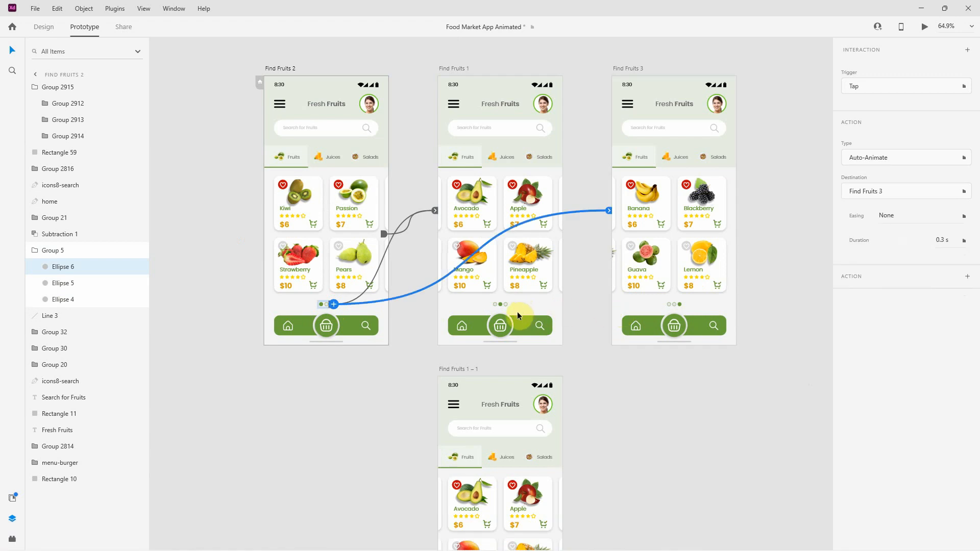
# Link the first pagination dot on Find Fruits 1 to Find Fruits 2 with a Tap trigger and Auto-Animate.
pyautogui.scroll(4, 494, 309)
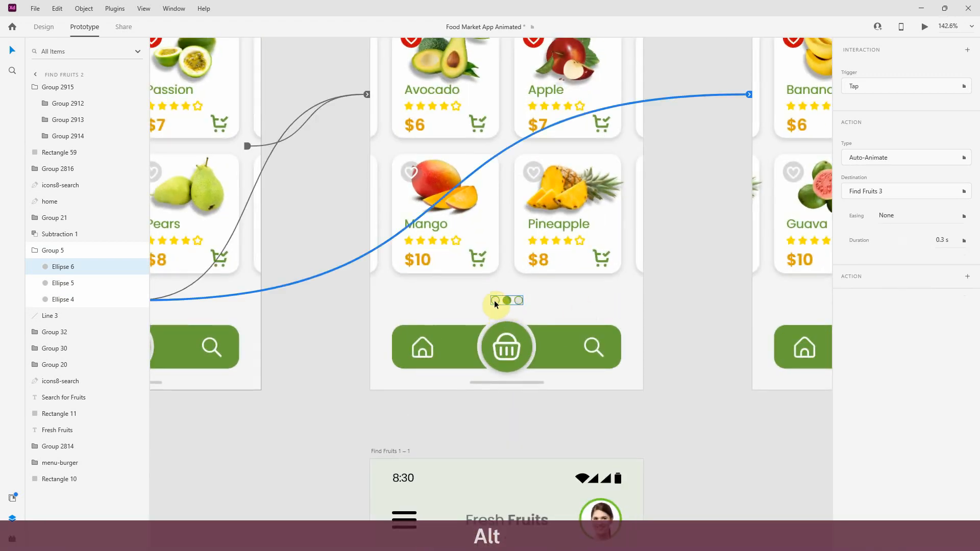
pyautogui.click(495, 301)
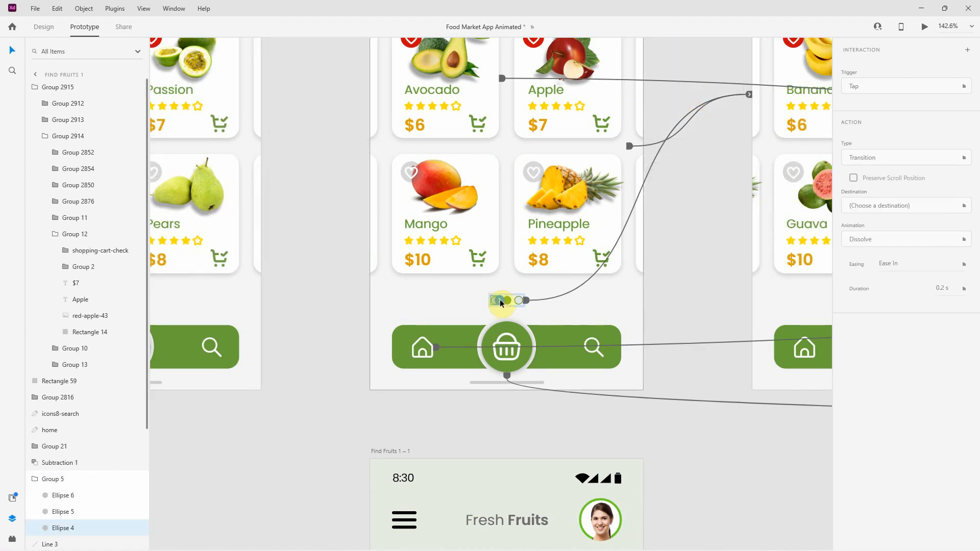
pyautogui.moveTo(500, 301); pyautogui.dragTo(258, 294)
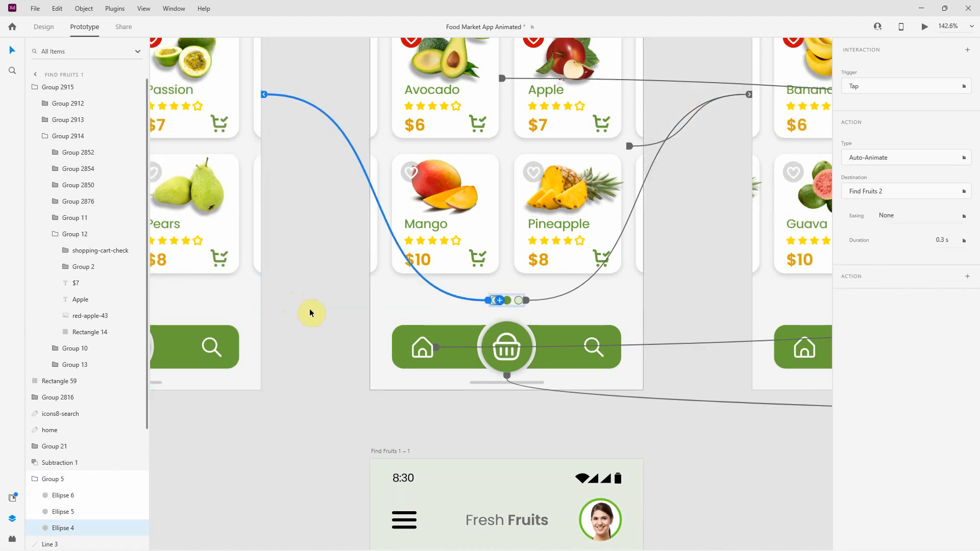
# Link the first pagination dot on Find Fruits 3 to Find Fruits 2 with a Tap trigger and Auto-Animate.
pyautogui.scroll(-3, 322, 315)
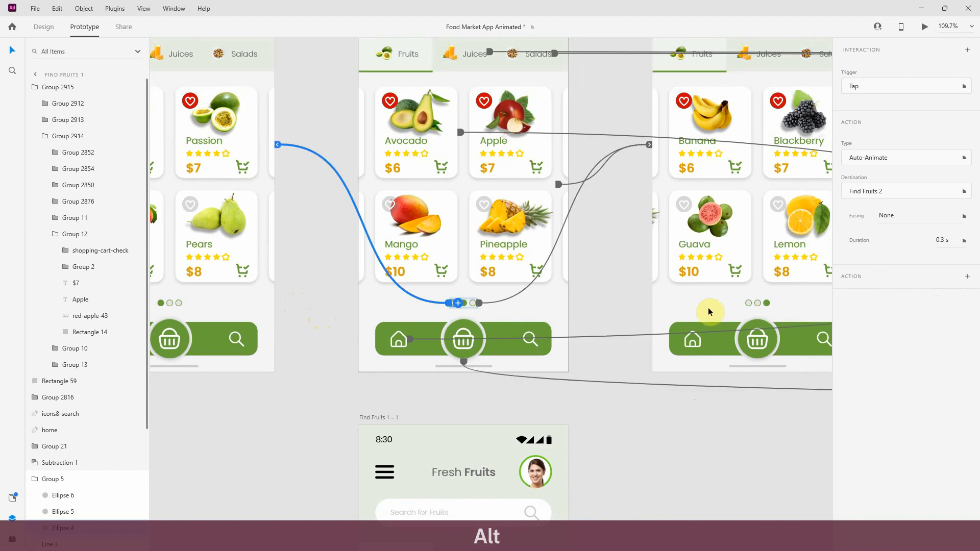
pyautogui.scroll(3, 780, 306)
pyautogui.click(756, 303)
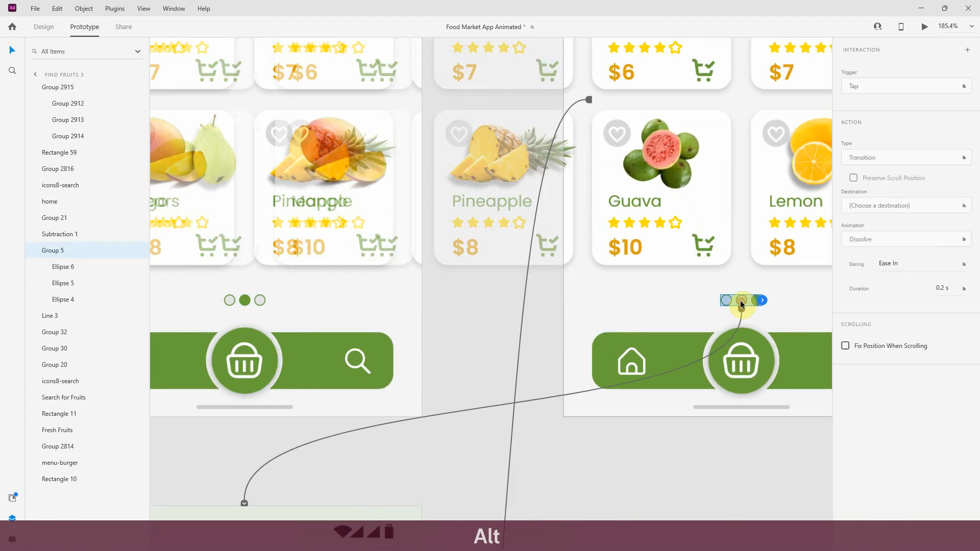
pyautogui.doubleClick(740, 301)
pyautogui.click(727, 298)
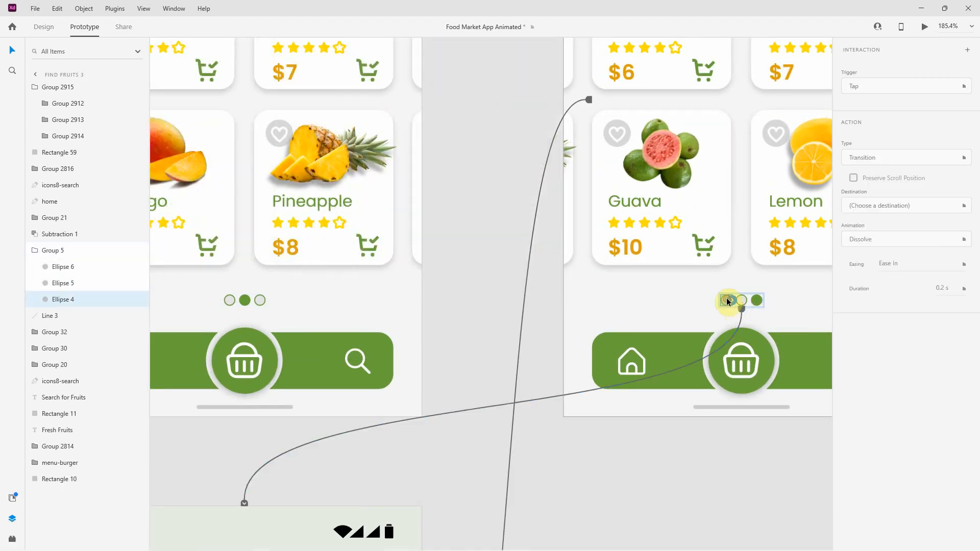
pyautogui.scroll(-5, 789, 317)
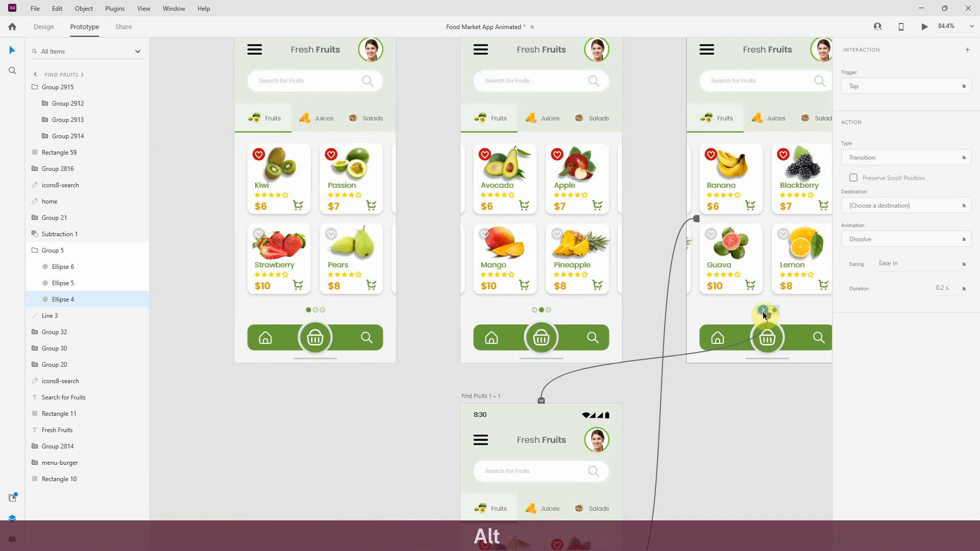
pyautogui.moveTo(762, 311); pyautogui.dragTo(383, 306)
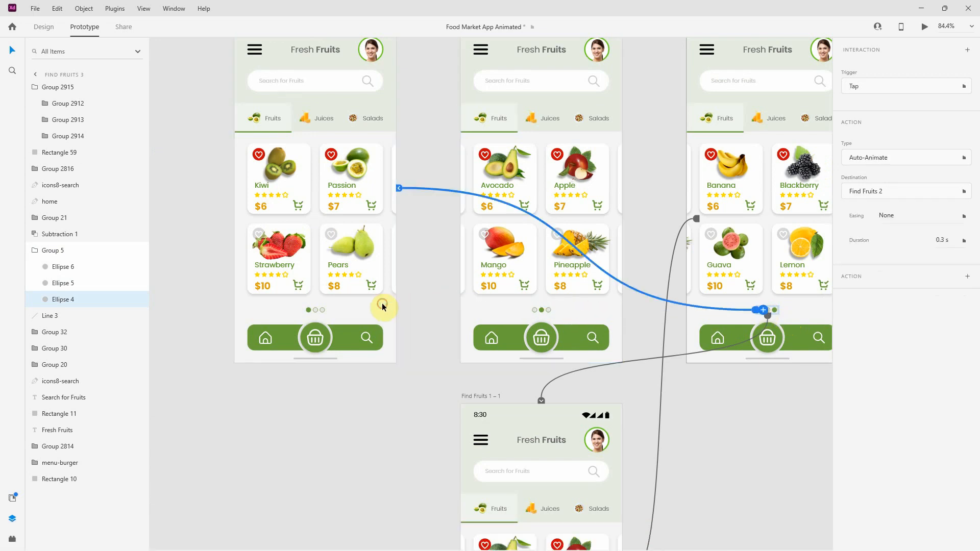
# Link the pagination dot group on Find Fruits 1 – 1 to Find Fruits 3 with a Tap trigger and Auto-Animate.
pyautogui.scroll(-6, 659, 410)
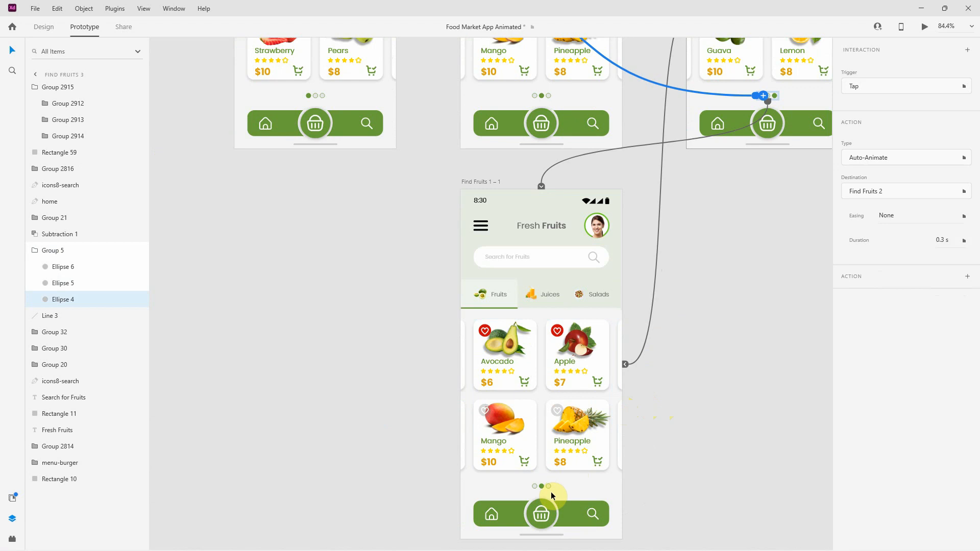
pyautogui.click(547, 485)
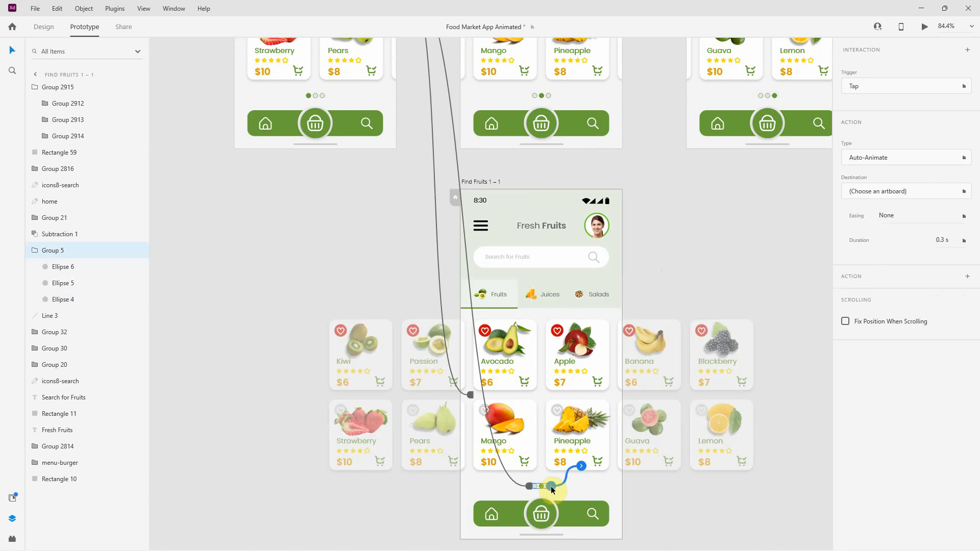
pyautogui.press('alt')
pyautogui.moveTo(550, 486); pyautogui.dragTo(693, 142)
pyautogui.click(652, 503)
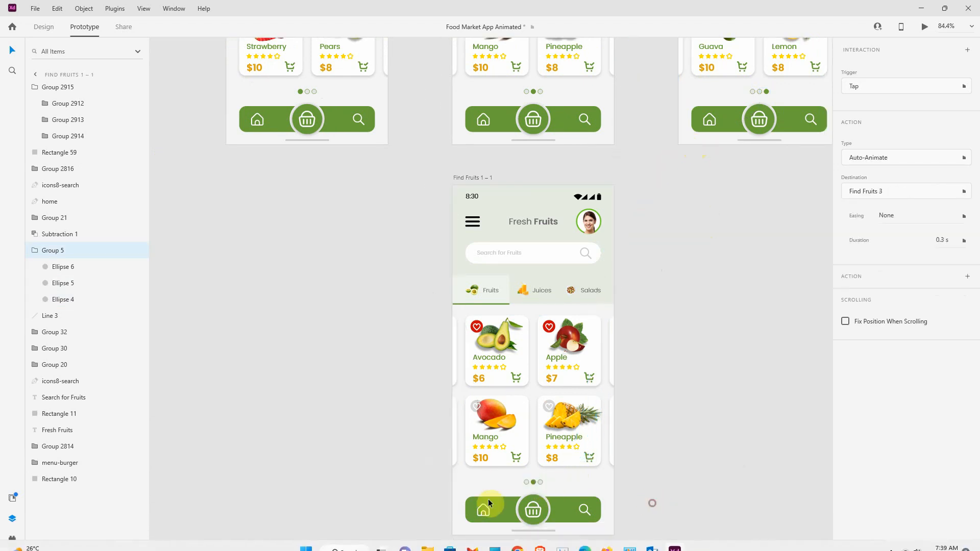
# Examine the first pagination dot's link on Find Fruits 1 – 1, clear the selection and look over the four Find Fruits artboards.
pyautogui.scroll(4, 513, 496)
pyautogui.doubleClick(534, 474)
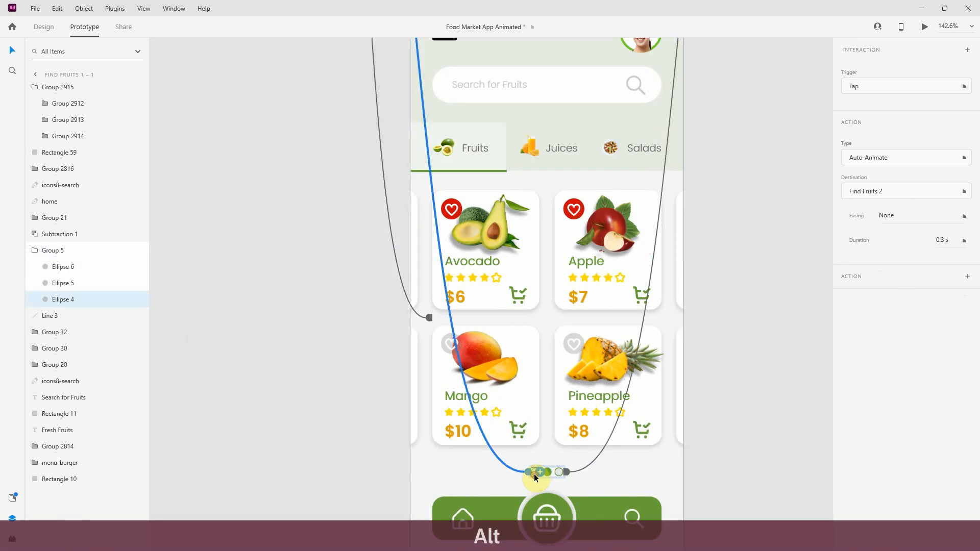
pyautogui.scroll(-6, 531, 482)
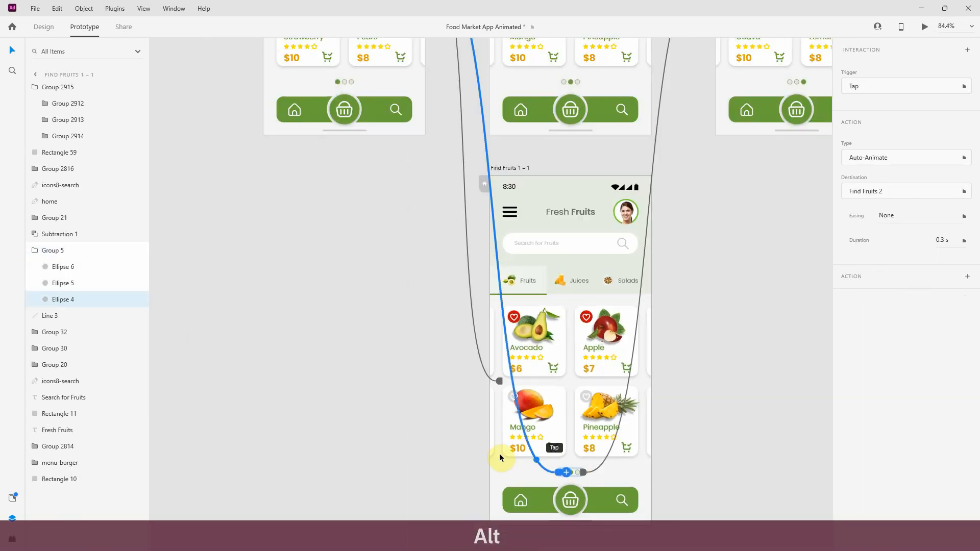
pyautogui.scroll(-3, 493, 448)
pyautogui.scroll(1, 541, 421)
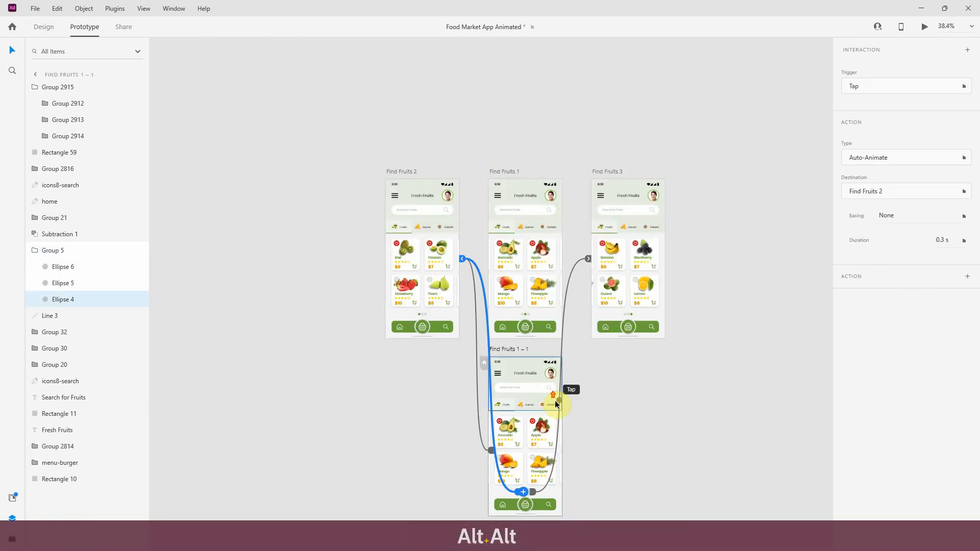
pyautogui.click(598, 377)
pyautogui.scroll(3, 566, 341)
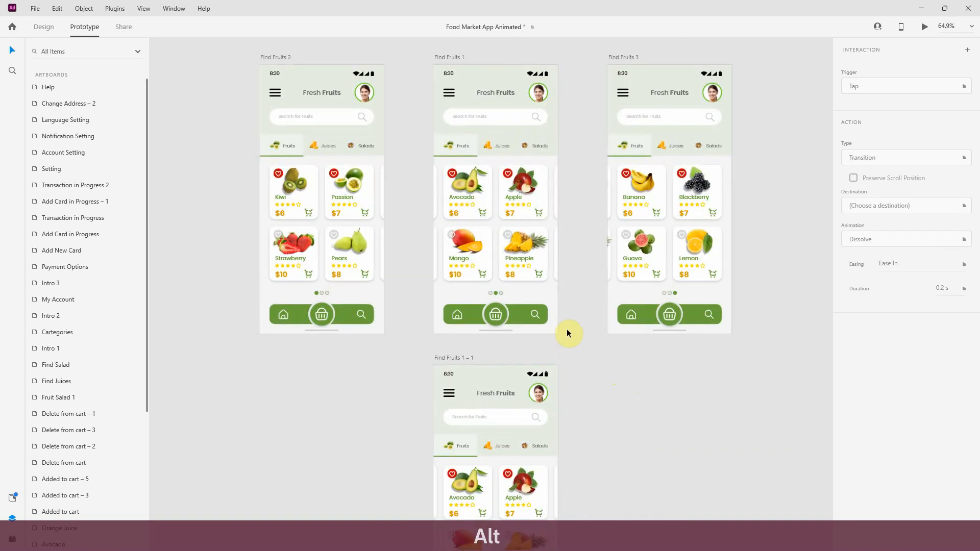
pyautogui.scroll(-2, 667, 225)
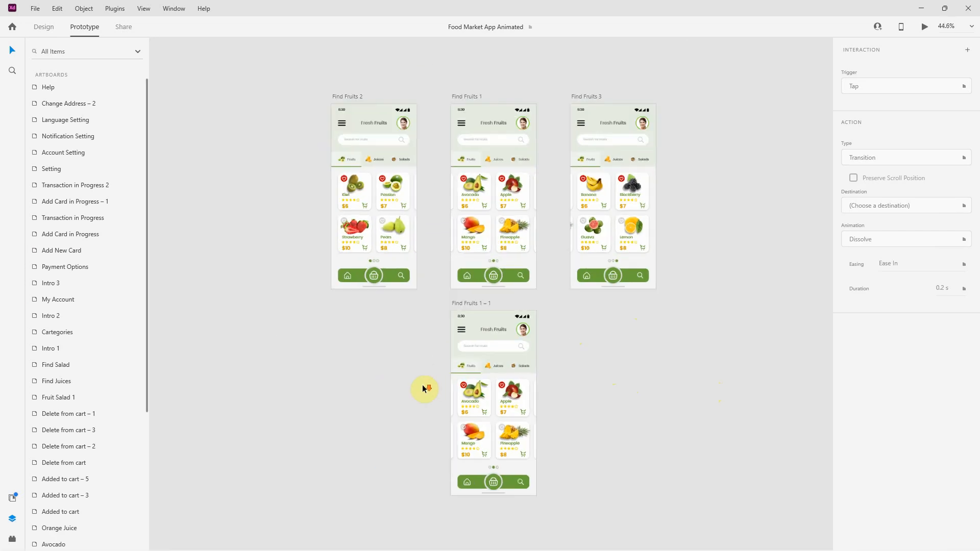
# Start the prototype preview from the Splash Screen artboard, minimise the main window and move the preview slightly up the desktop.
pyautogui.scroll(-4, 421, 384)
pyautogui.scroll(-3, 321, 359)
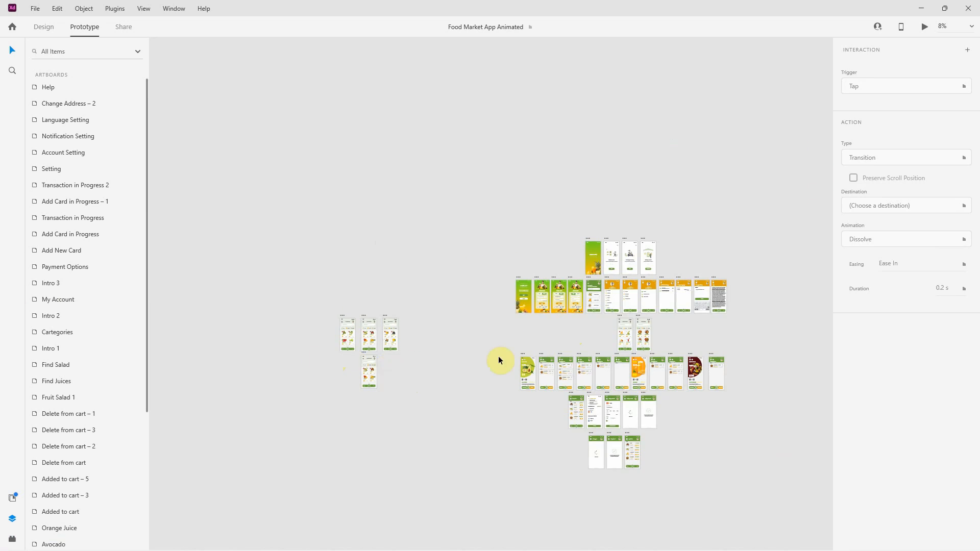
pyautogui.scroll(5, 580, 252)
pyautogui.scroll(1, 556, 248)
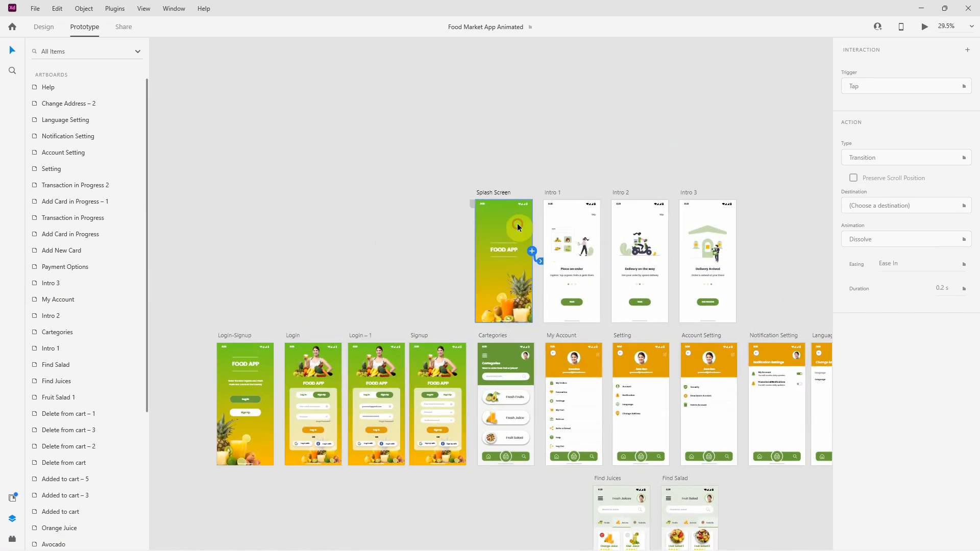
pyautogui.click(499, 196)
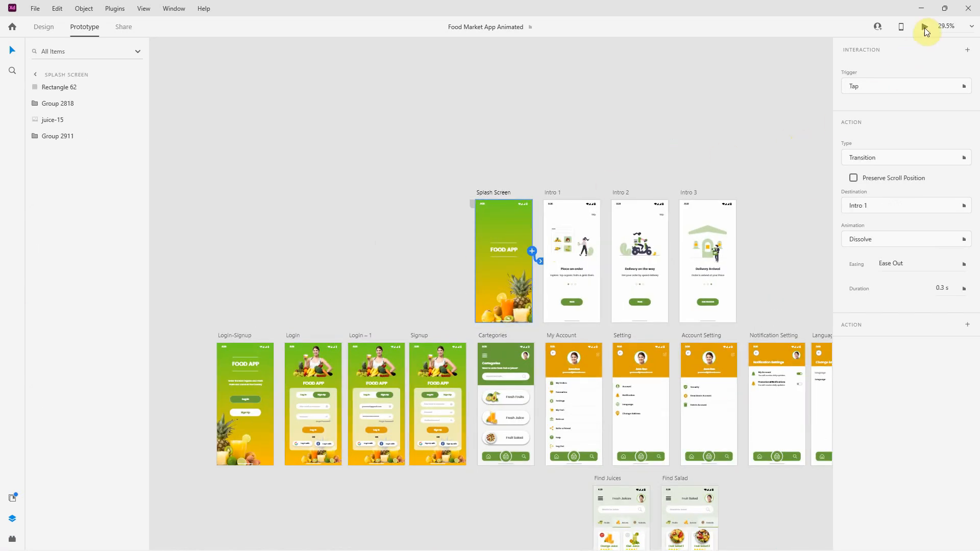
pyautogui.click(925, 28)
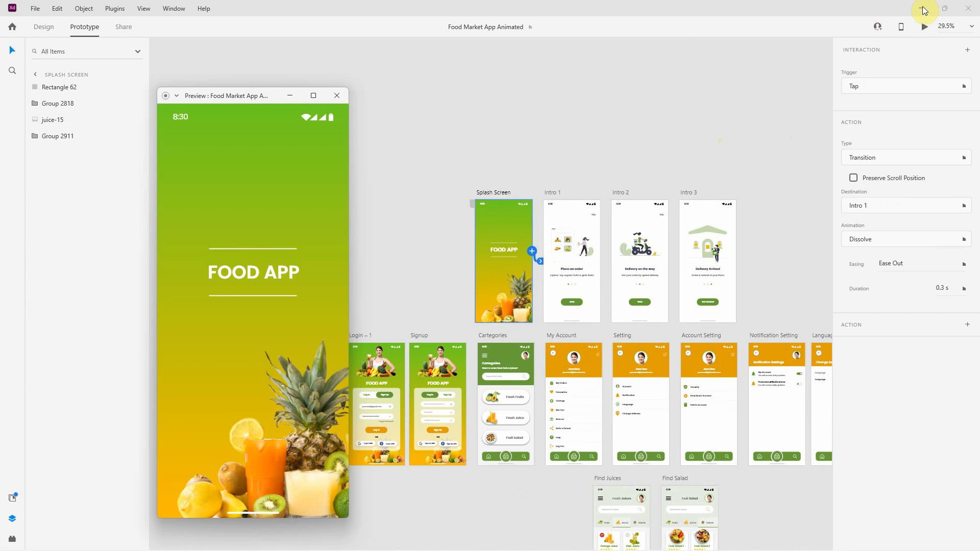
pyautogui.click(922, 9)
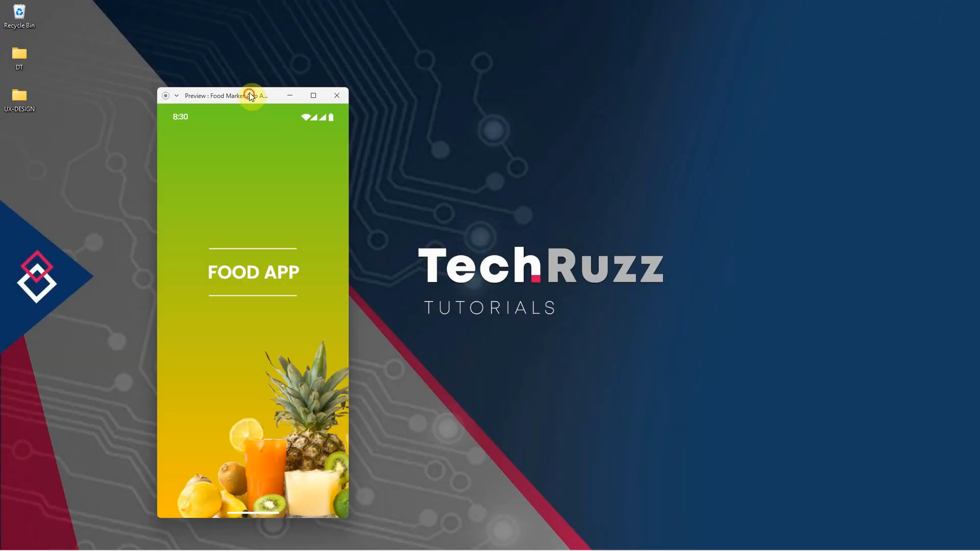
pyautogui.moveTo(249, 93); pyautogui.dragTo(247, 74)
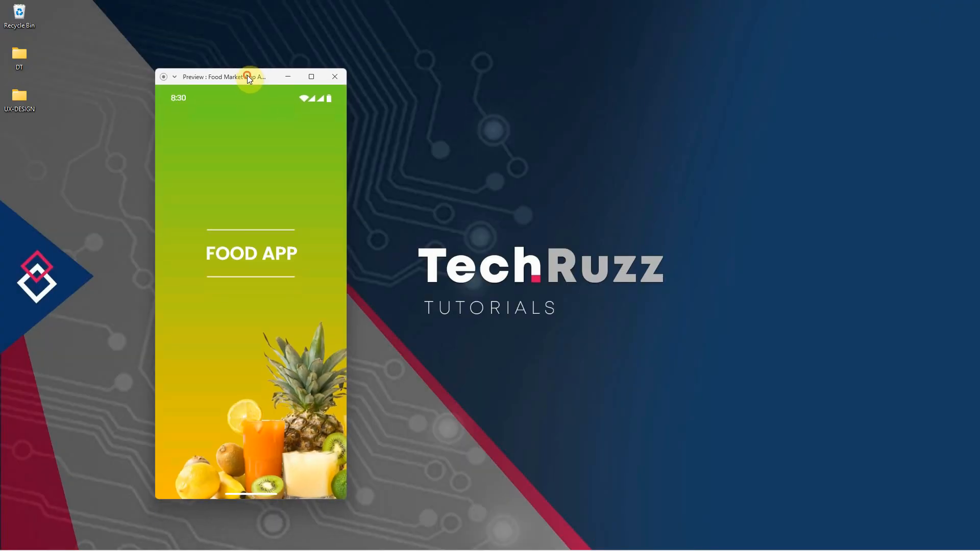
# Play the previewed prototype from the splash screen through the three intro screens to the Log In and Sign Up screen.
pyautogui.click(267, 285)
pyautogui.click(256, 433)
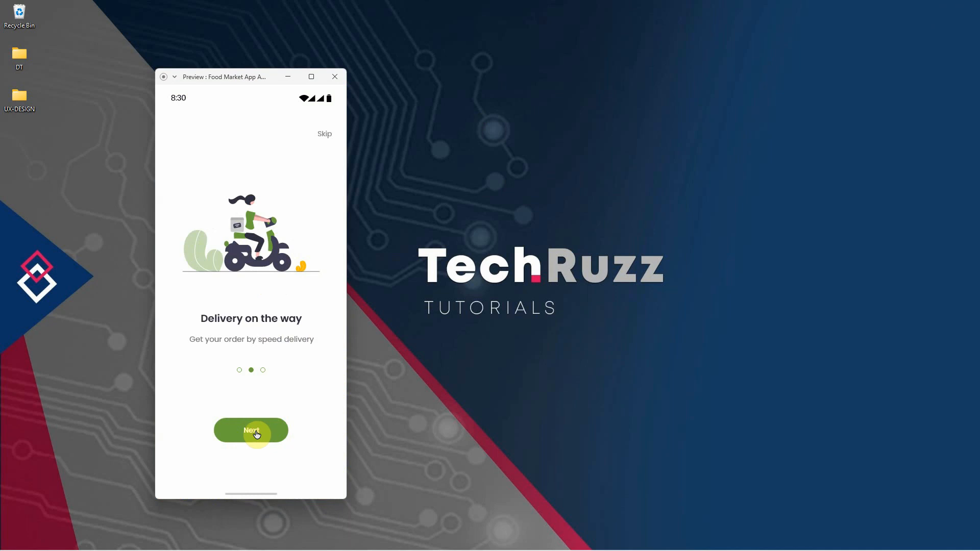
pyautogui.click(256, 431)
pyautogui.click(257, 430)
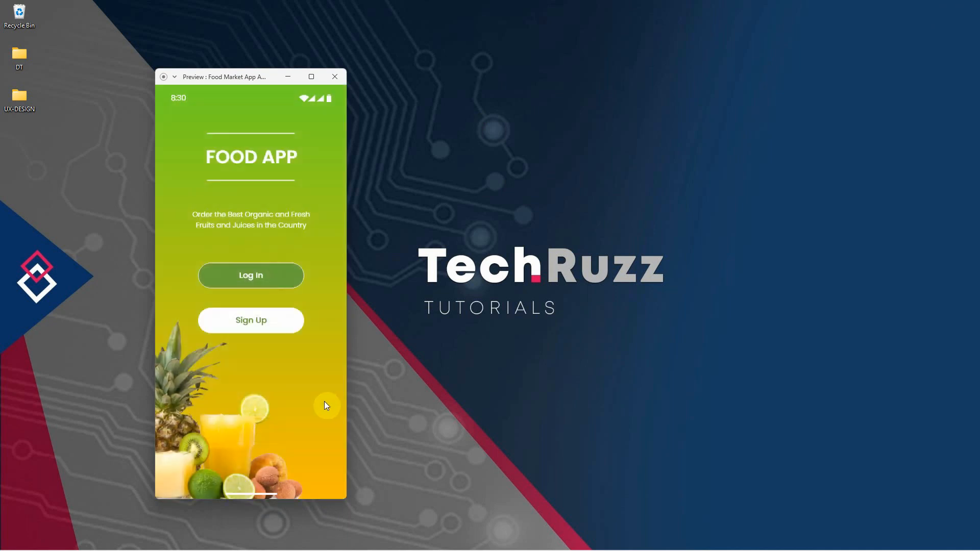